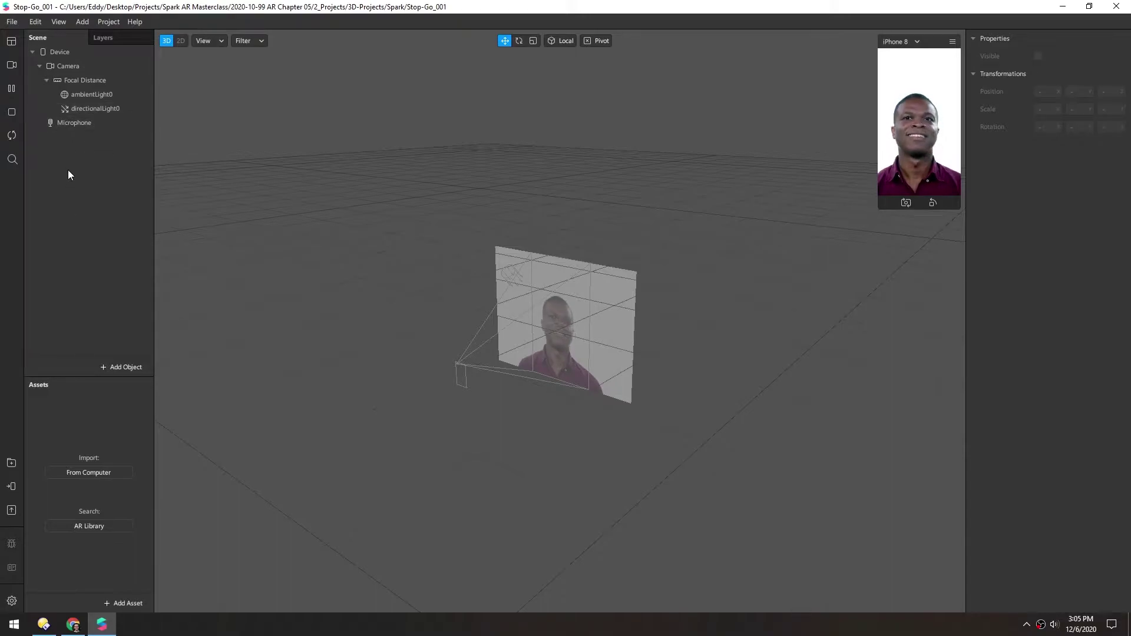
Add a Fixed Target Tracker to the scene.
right_click(70, 185)
mouse_move(114, 199)
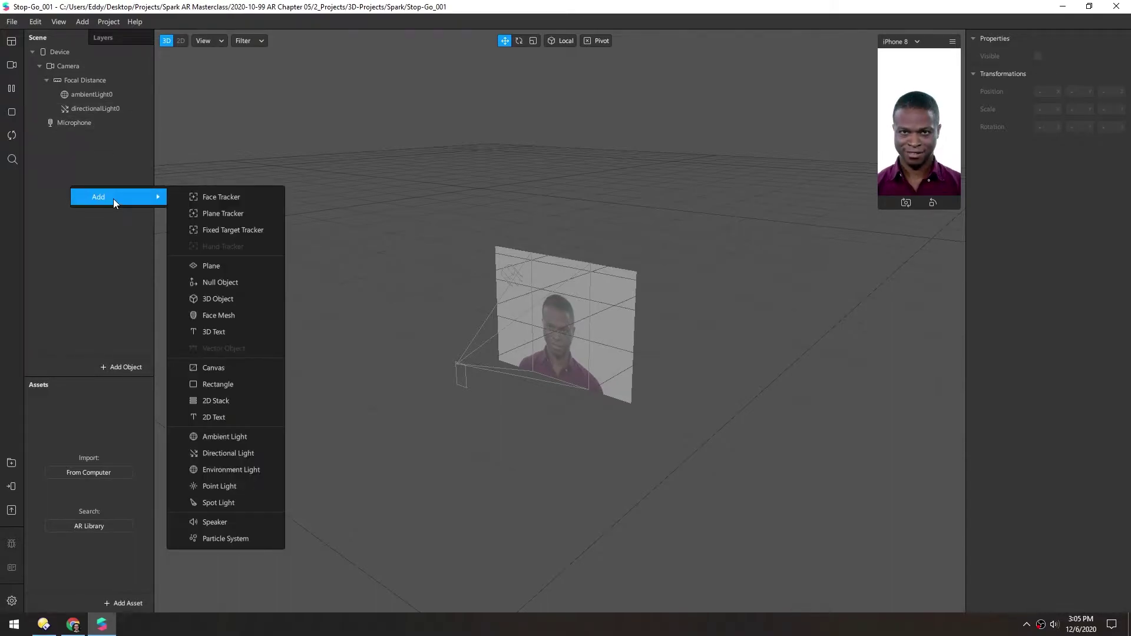
click(244, 235)
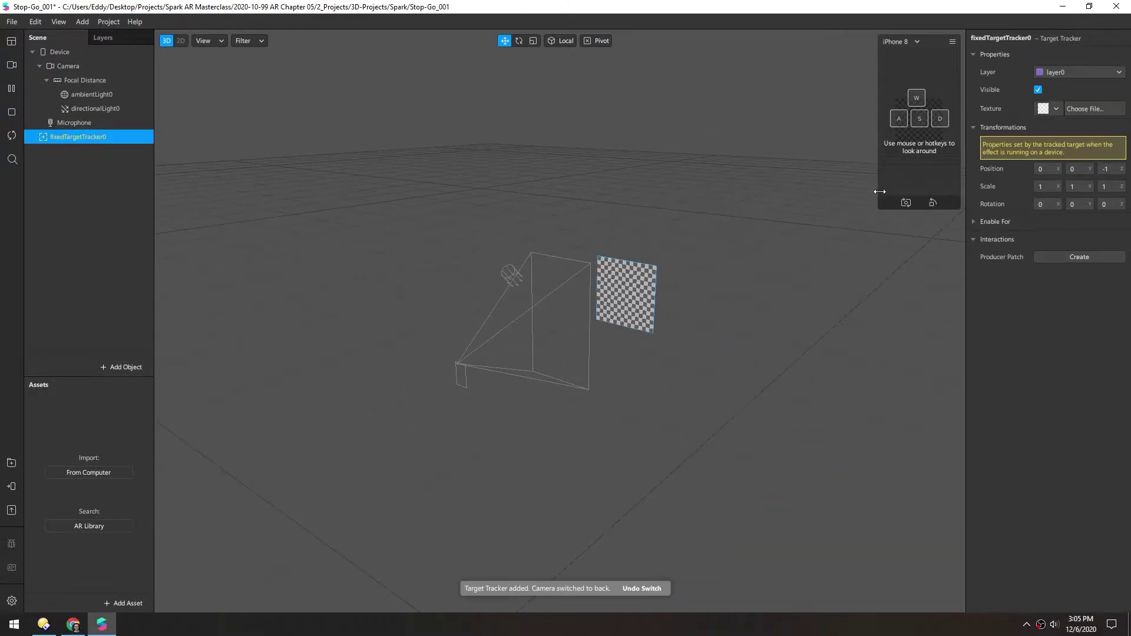
Enlarge the simulator preview, orbit the simulated device, and reset its rotation.
drag(879, 208, 800, 349)
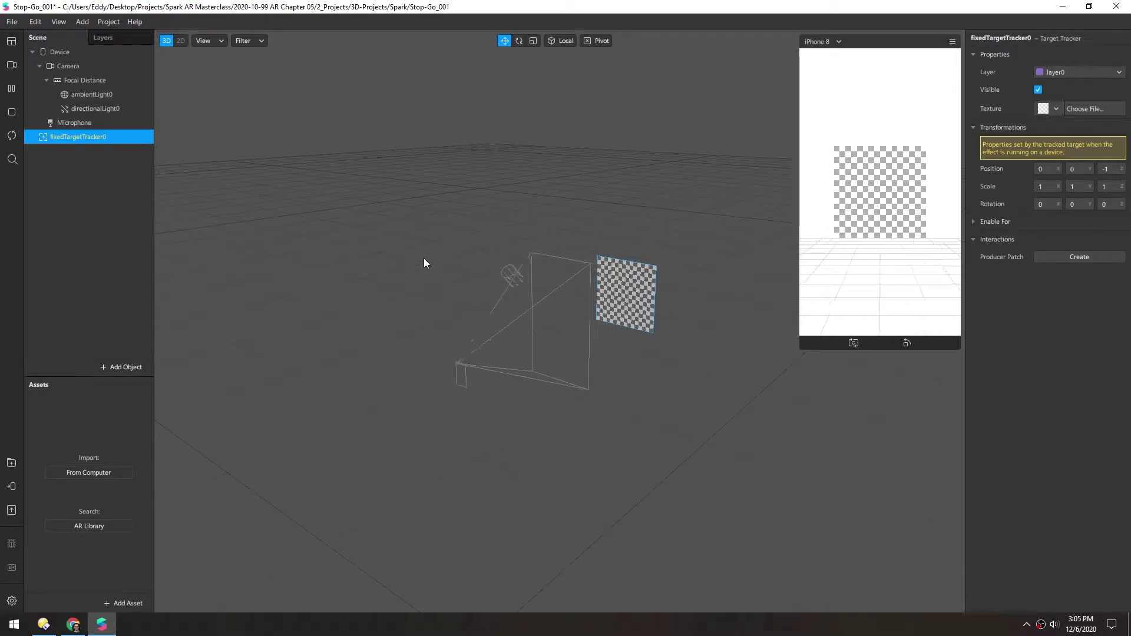
click(953, 42)
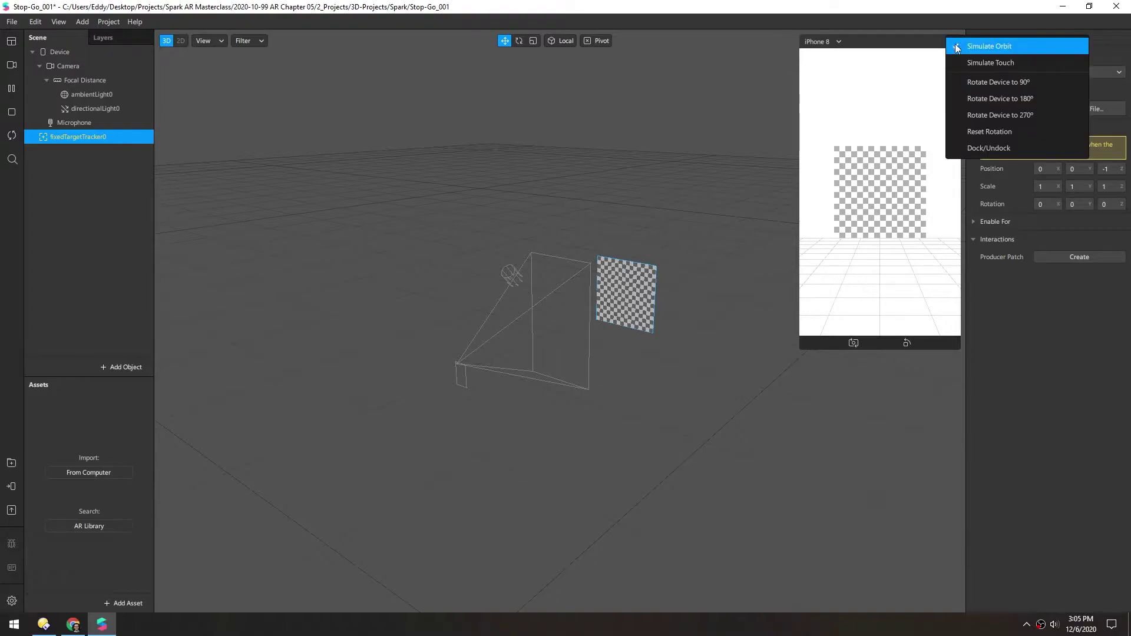
click(978, 131)
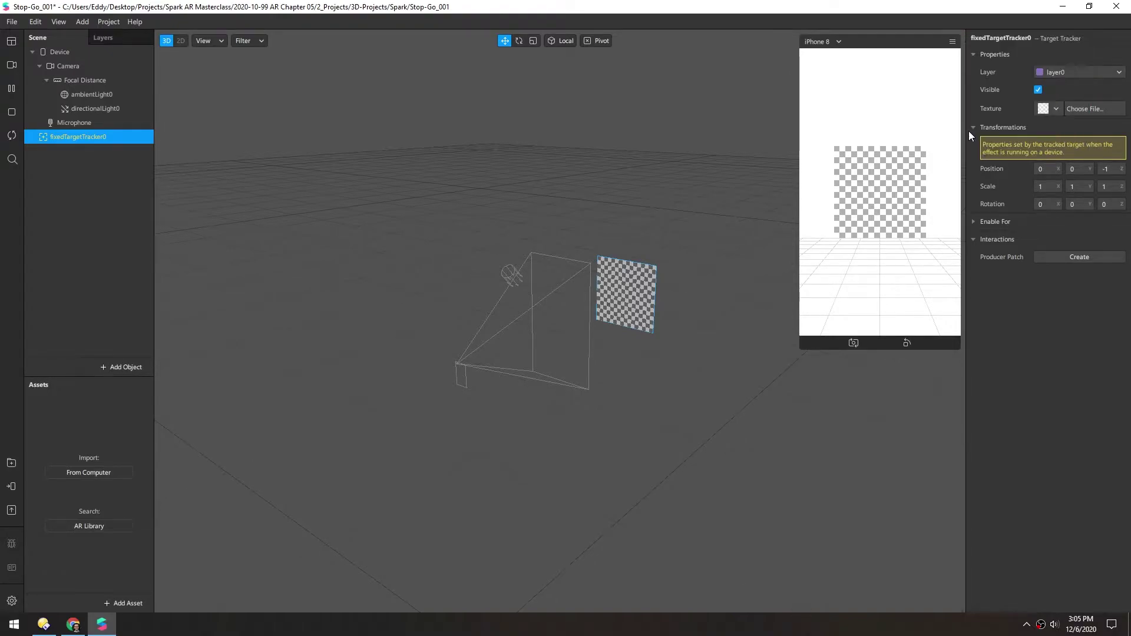
click(950, 42)
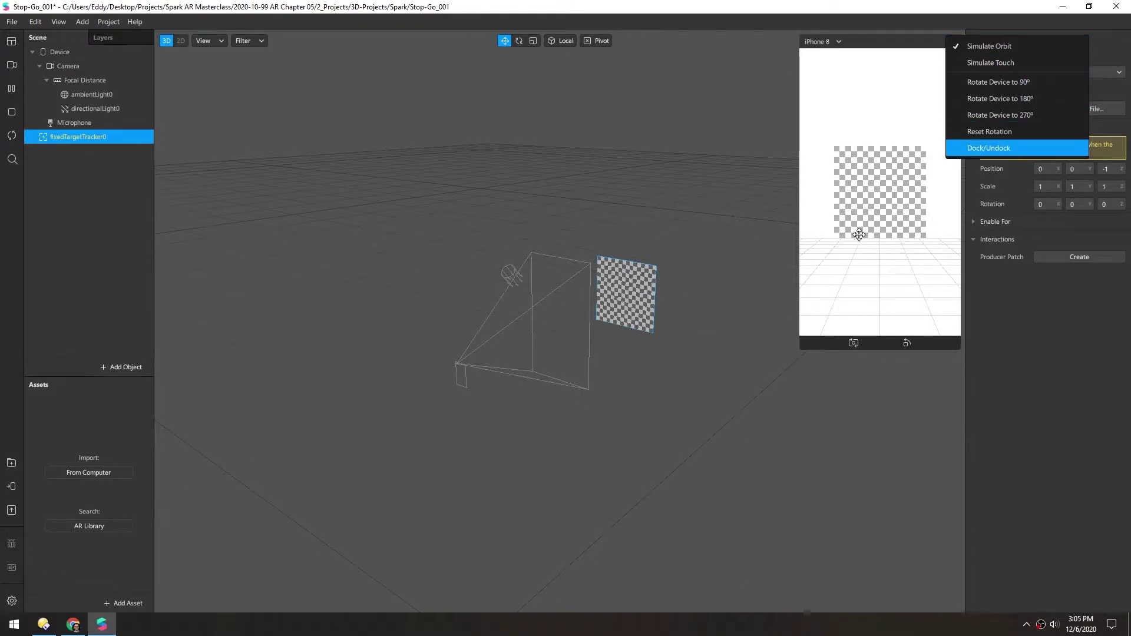
drag(858, 233, 923, 91)
click(952, 41)
click(973, 132)
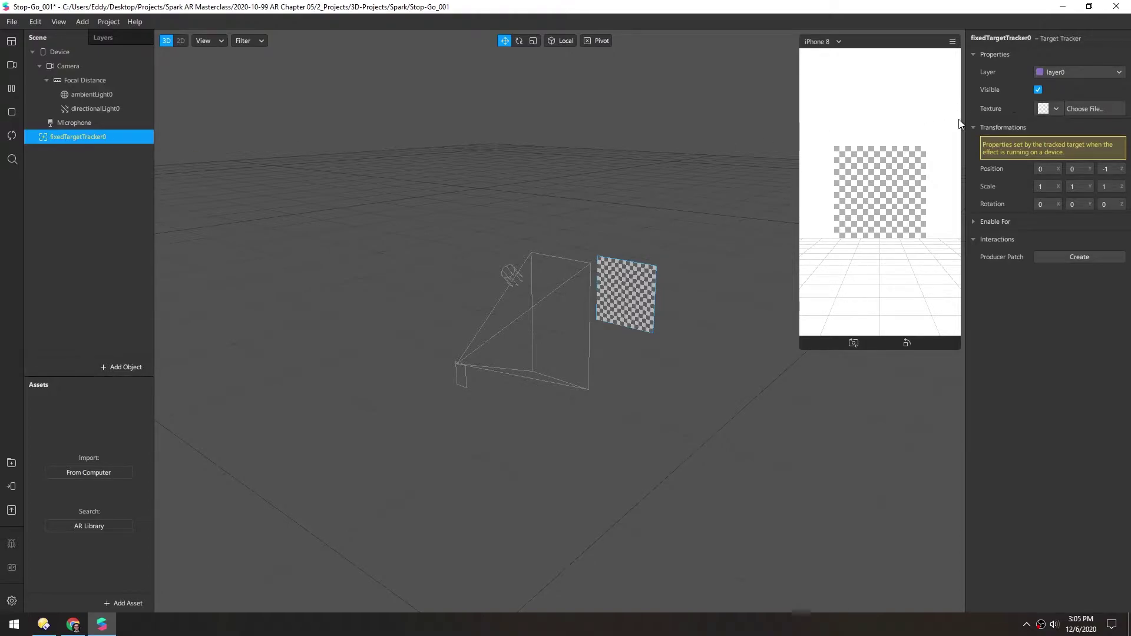
Preview tex_stopSign.png and IMG_0023.jpg in XnView, then import tex_stopSign.png into Spark AR's assets.
click(43, 624)
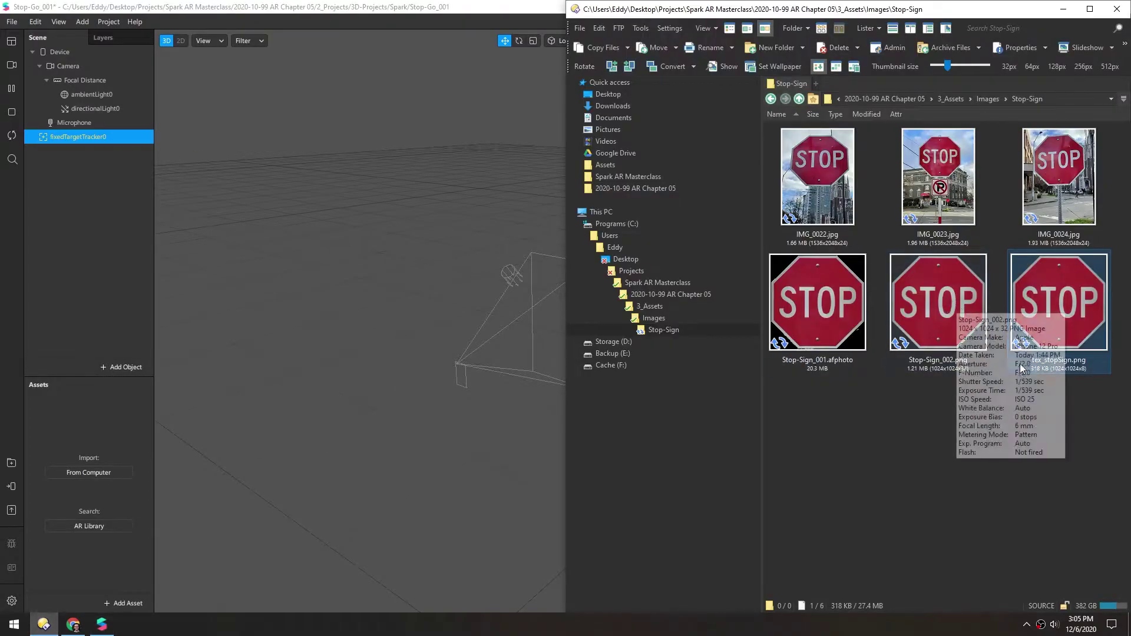
double_click(1060, 298)
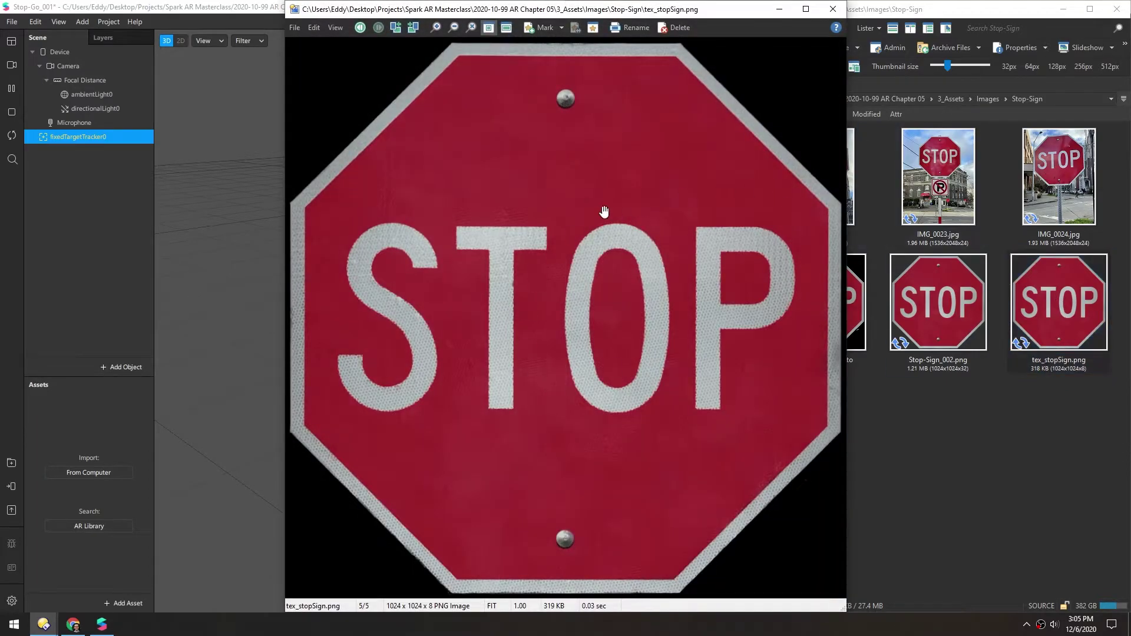
click(833, 9)
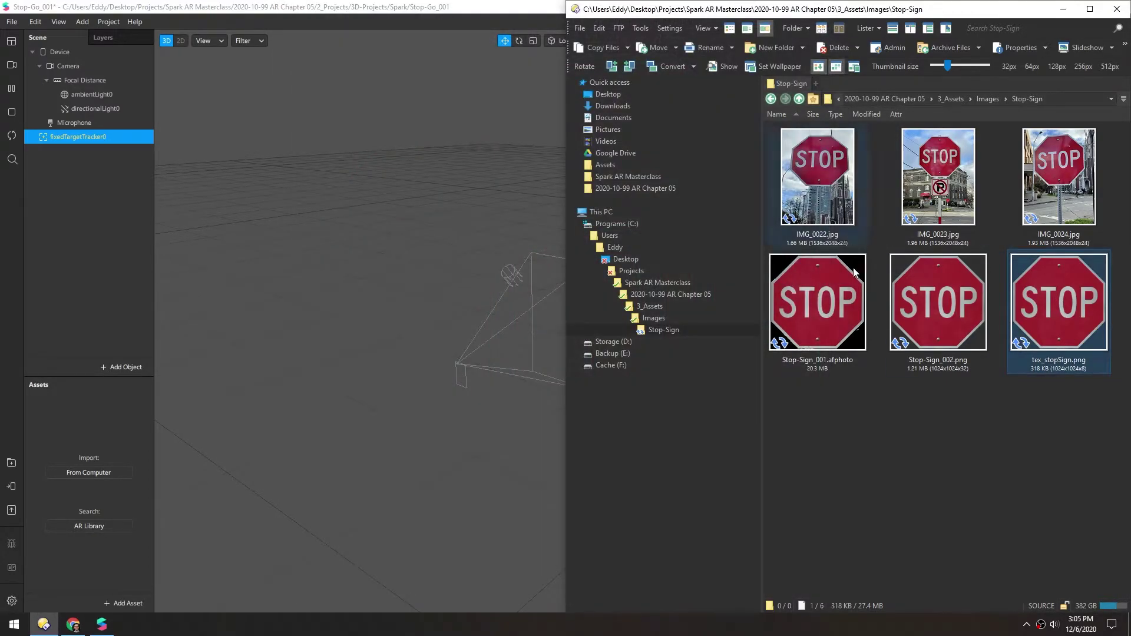
click(945, 181)
double_click(946, 181)
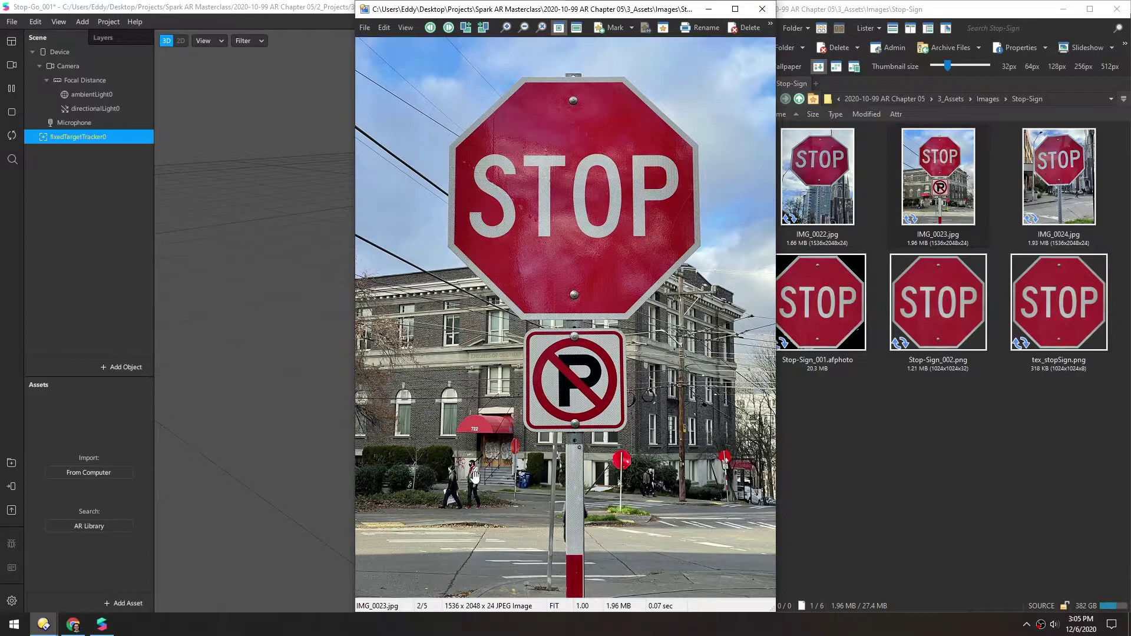
click(762, 8)
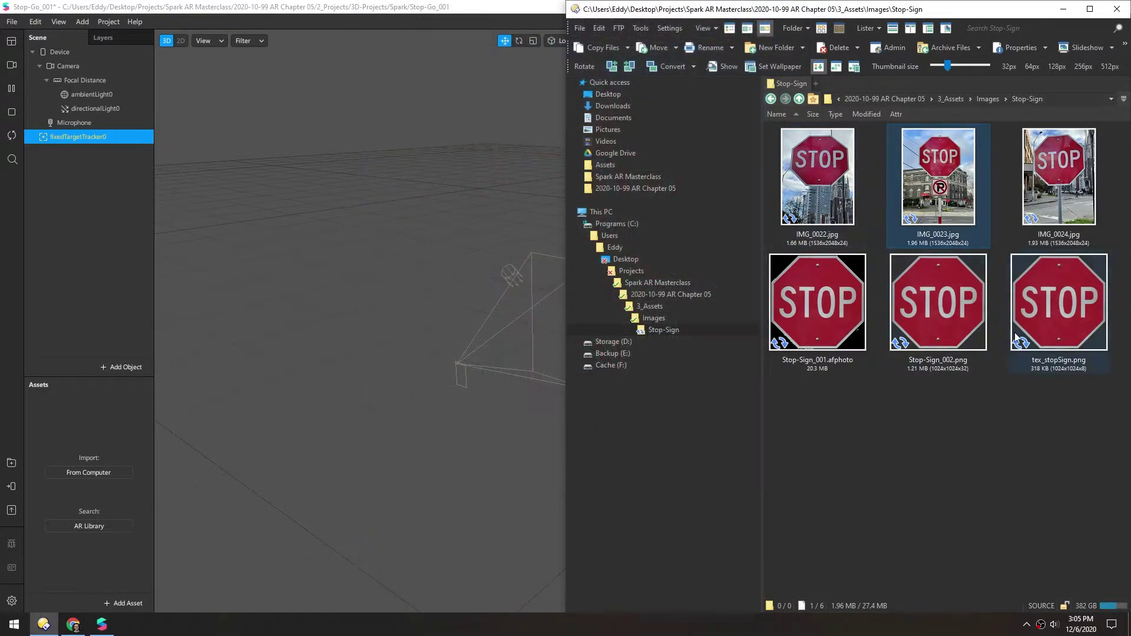
drag(1047, 280, 80, 420)
Set fixedTargetTracker0's target texture to tex_stopSign and orbit the viewport to face the sign.
click(80, 454)
click(62, 139)
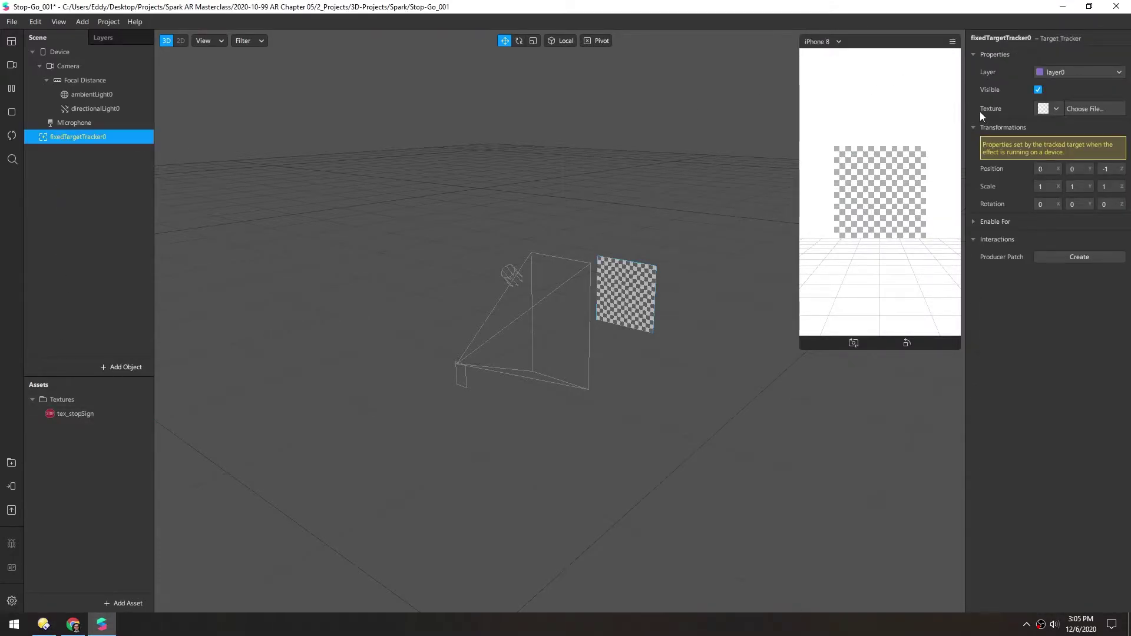
click(1056, 109)
click(1062, 128)
scroll(610, 295, up, 3)
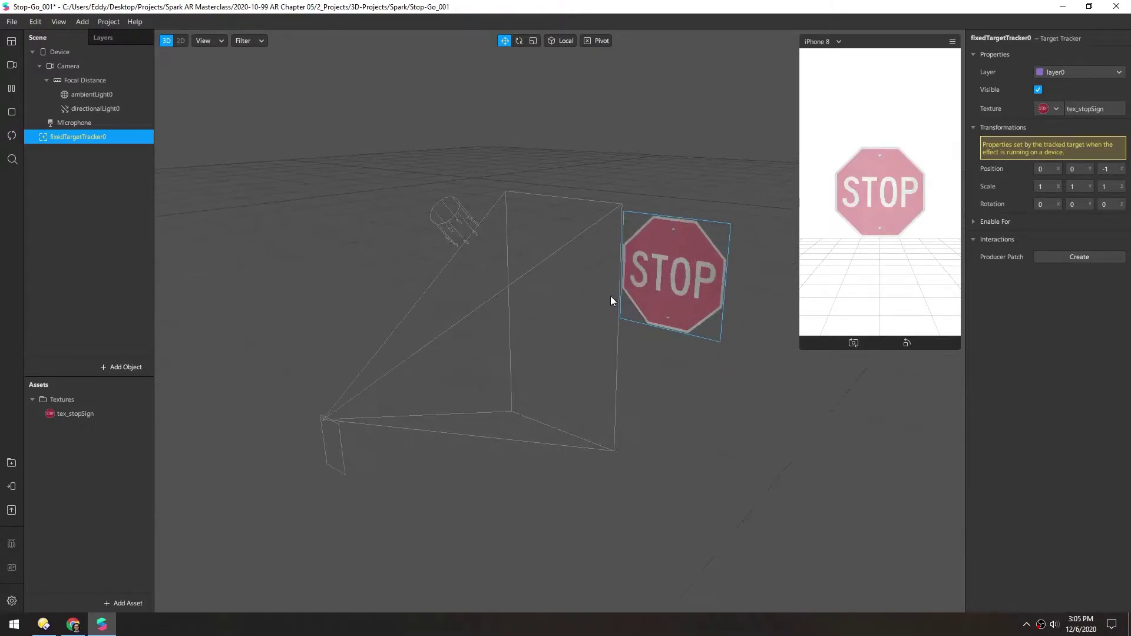
right_drag(547, 303, 484, 270)
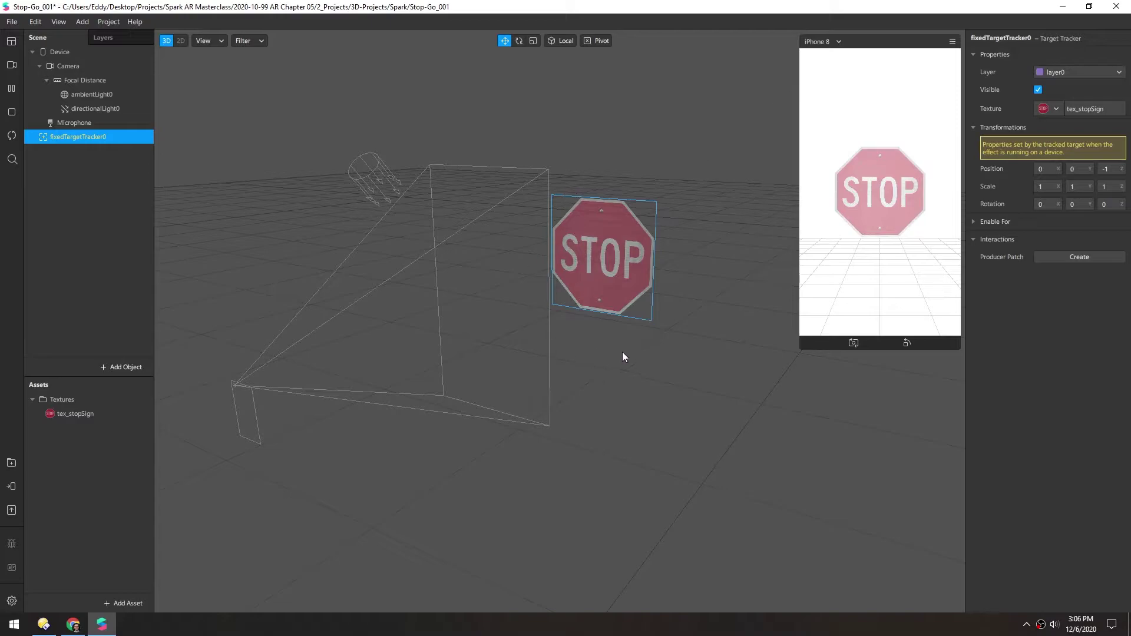
Add a rectangle on a new canvas to the scene.
right_click(73, 184)
mouse_move(104, 196)
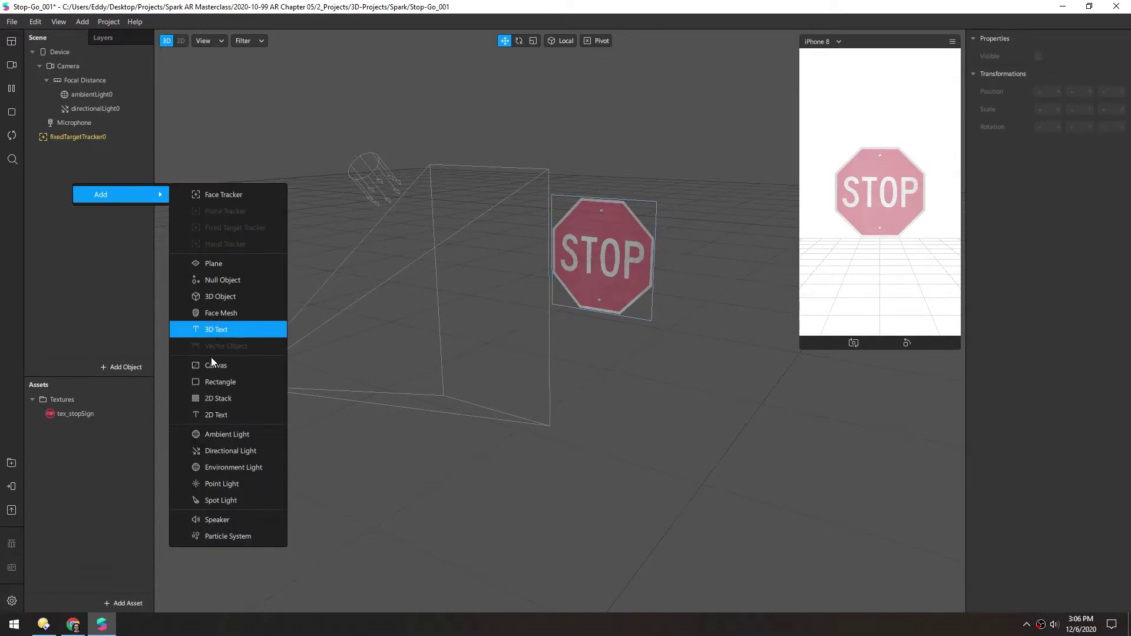
click(213, 382)
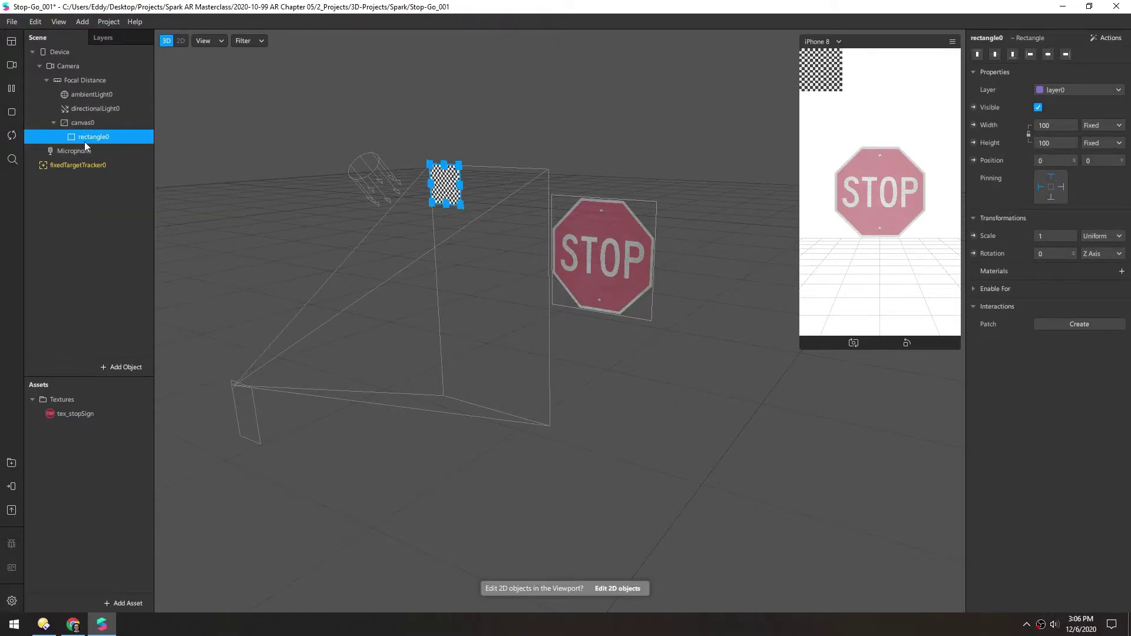
right_drag(452, 219, 476, 225)
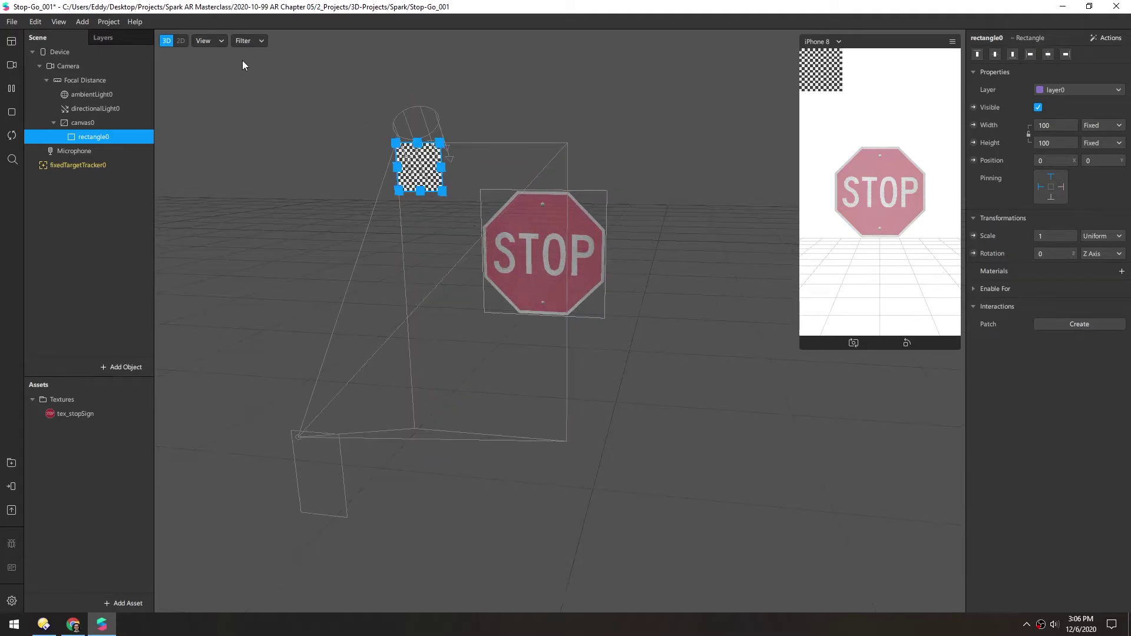
In 2D view, centre the rectangle on the stop sign with width 200.
click(182, 41)
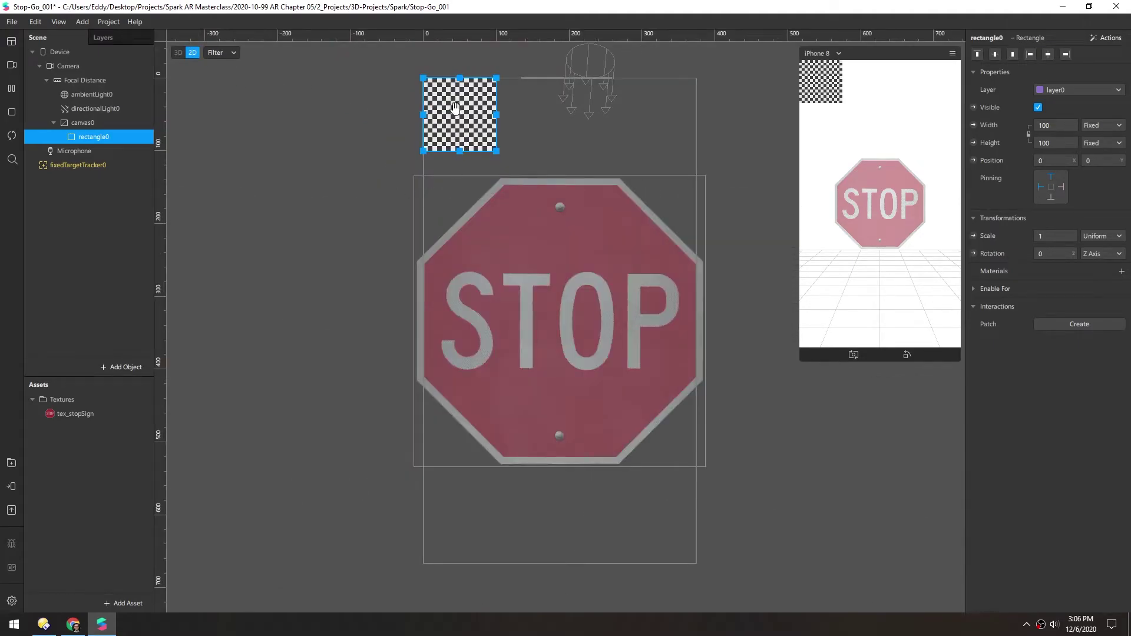
drag(451, 111, 555, 318)
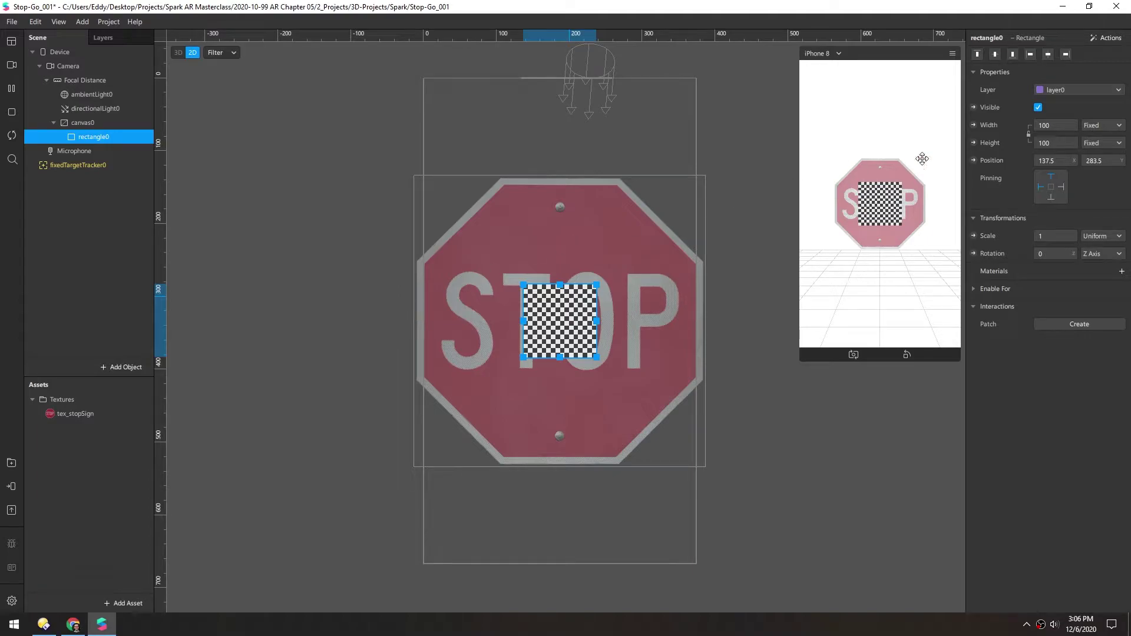
click(1053, 127)
text(200)
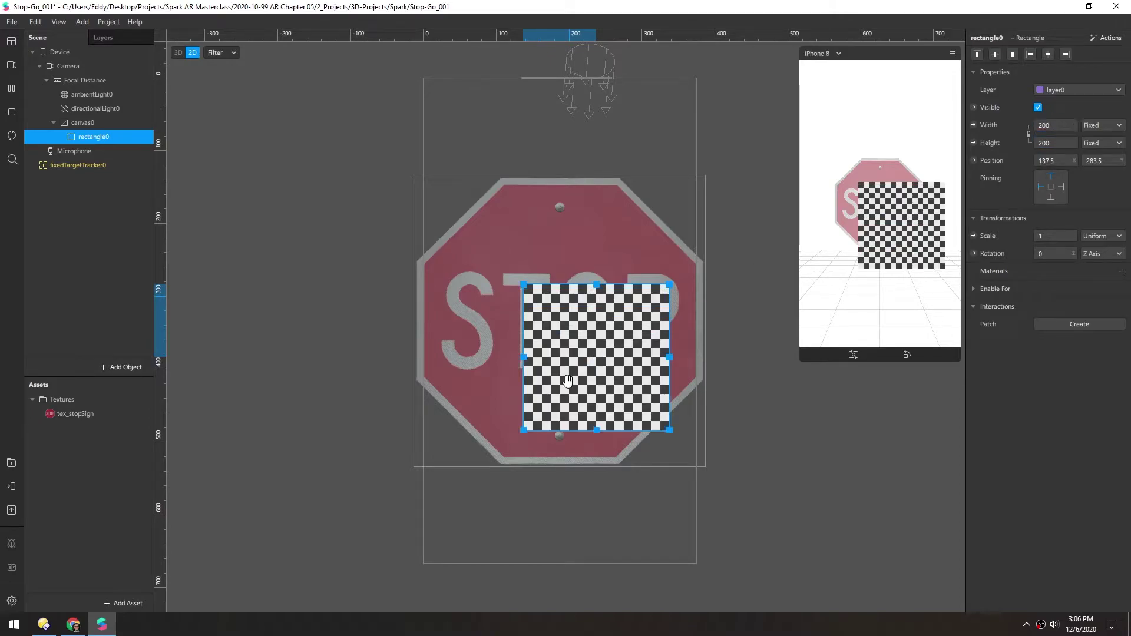
drag(580, 380, 545, 342)
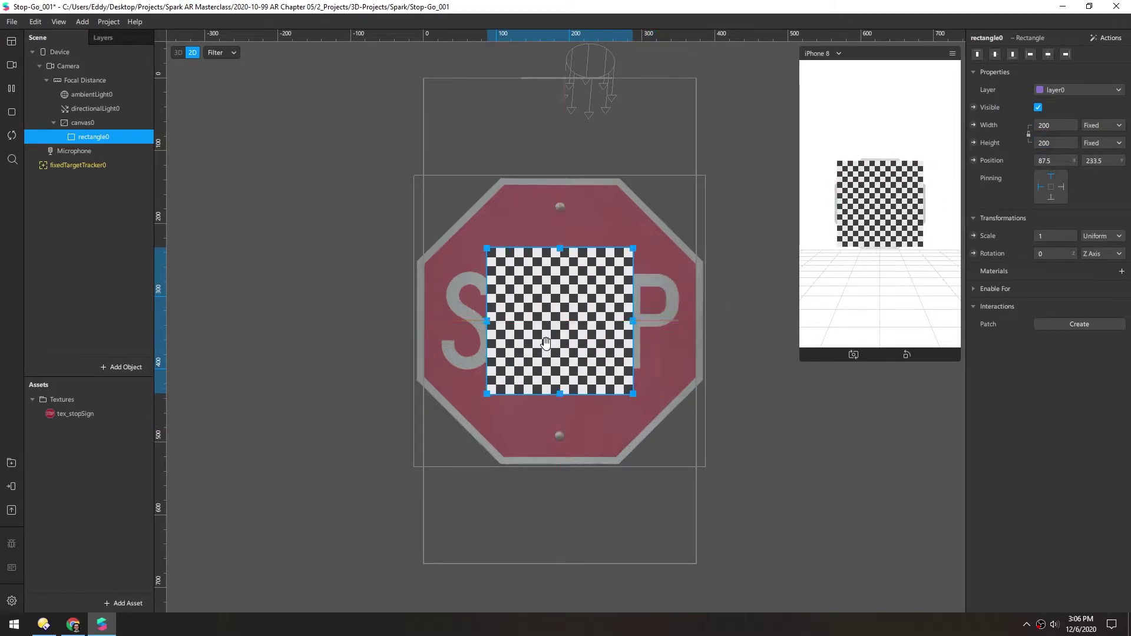
Add a new material to the rectangle and rename it mat_stopSignGuide.
click(1121, 271)
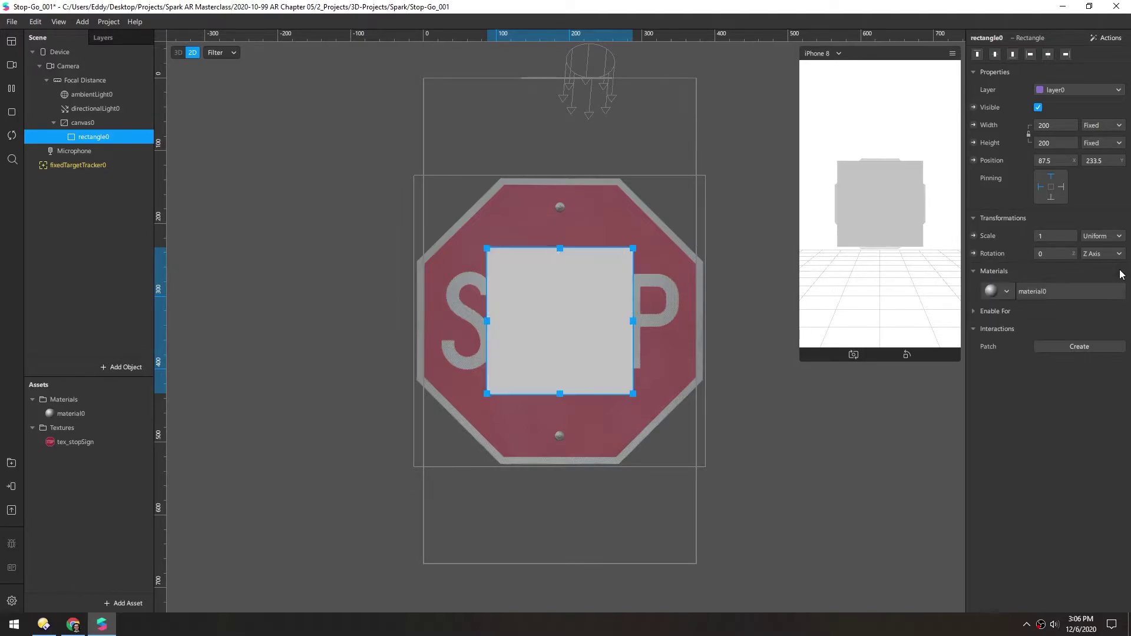
click(1040, 291)
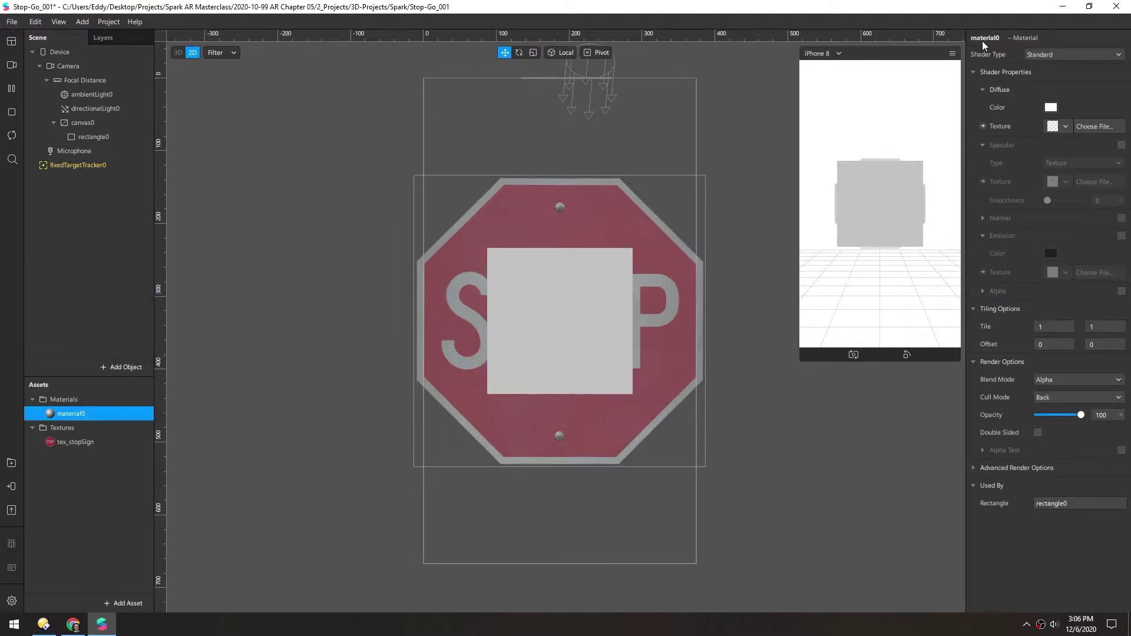
double_click(982, 39)
text(mat_stopSignGuide)
key(Return)
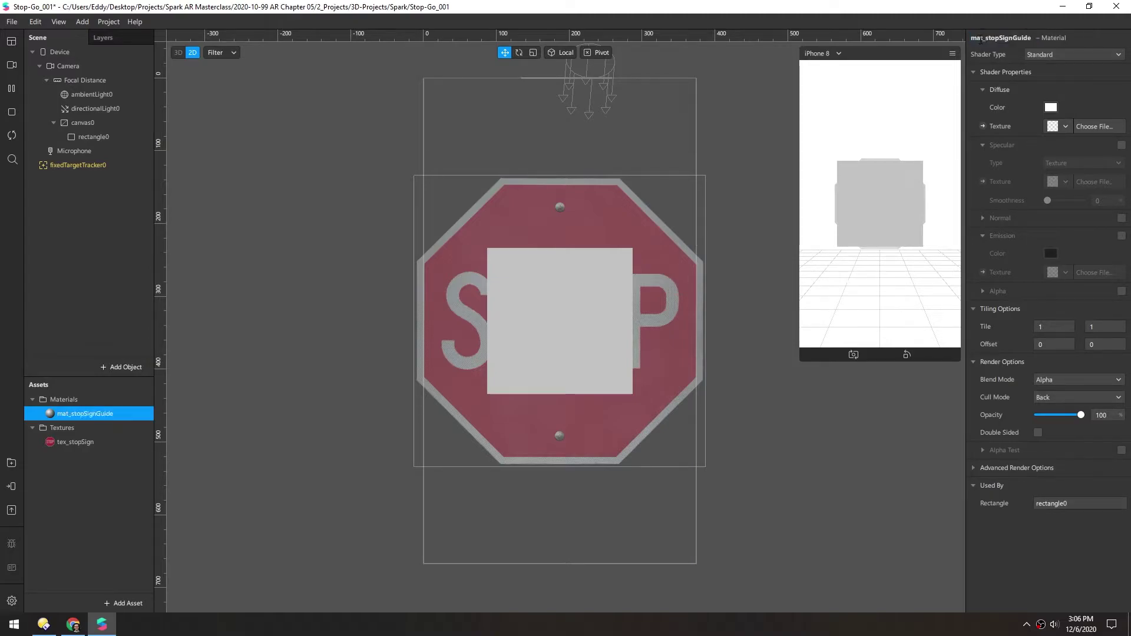
Set the material's shader to Flat and its texture to tex_stopSign.
click(1044, 55)
click(1046, 57)
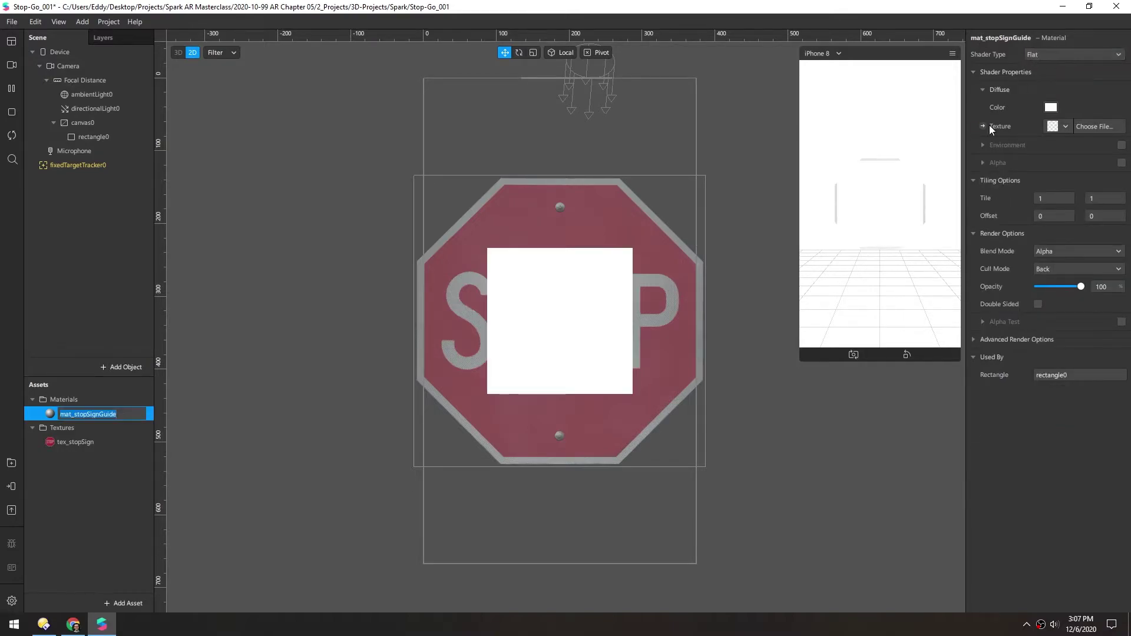
click(1062, 127)
click(1056, 144)
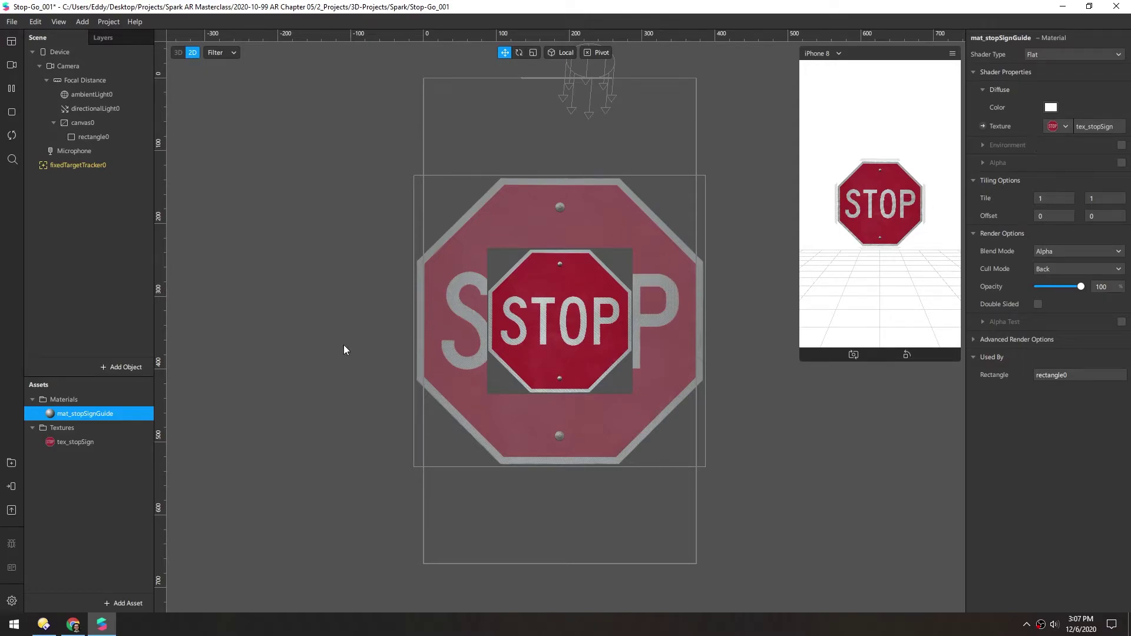
Return the viewport to 3D, select canvas0, and orbit closer to the stop signs.
click(175, 53)
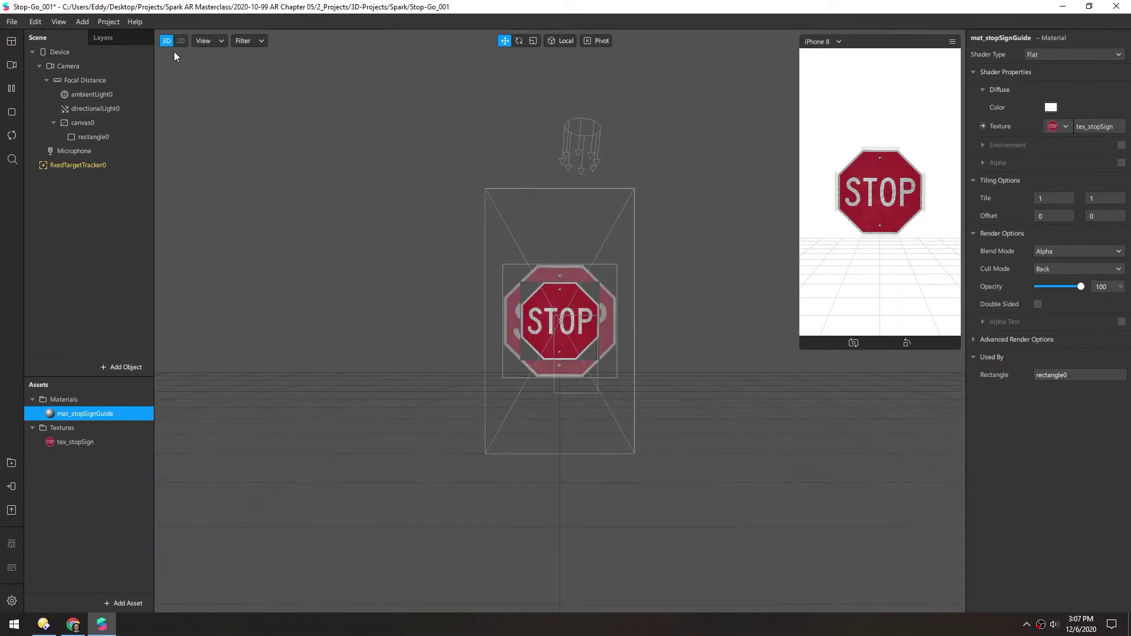
right_drag(514, 311, 520, 254)
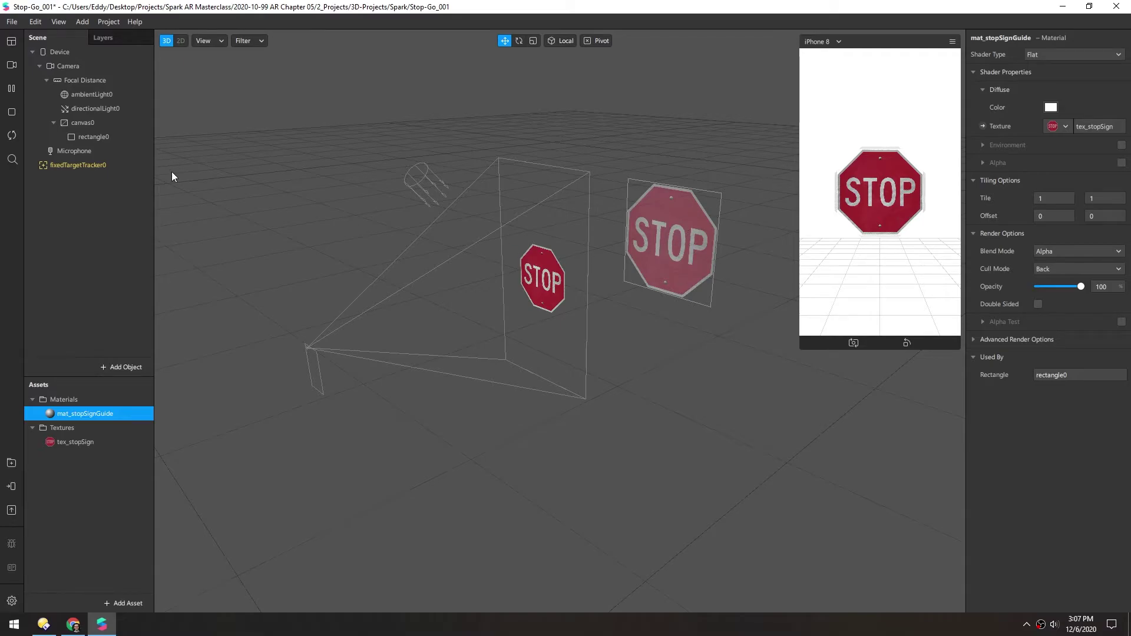
click(73, 123)
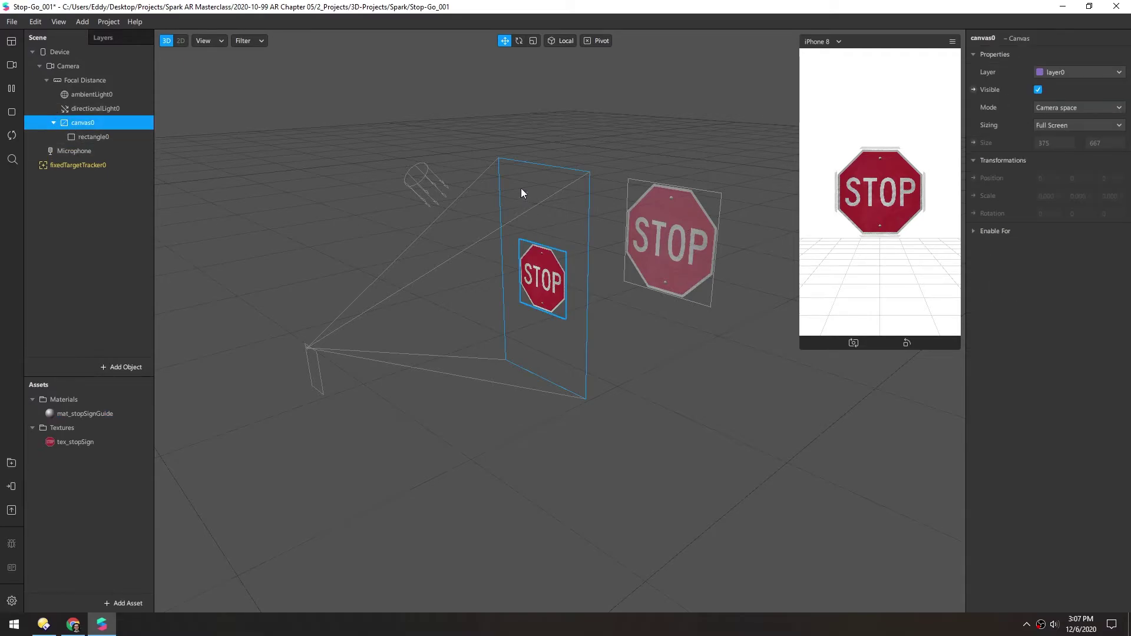
right_drag(526, 282, 496, 288)
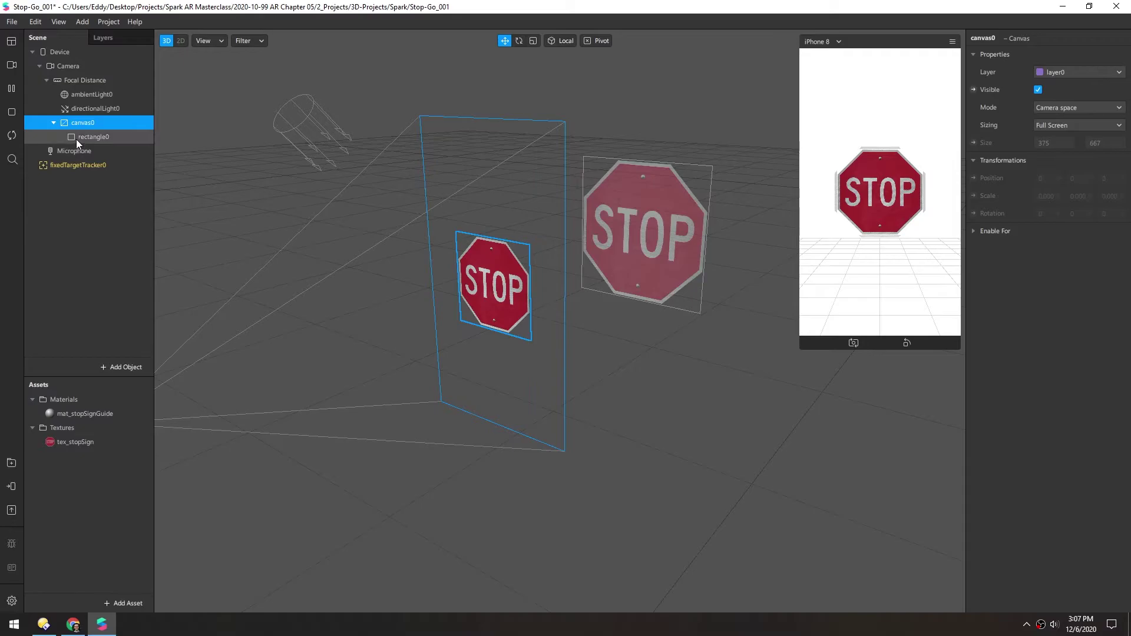
Turn on Alpha Test for mat_stopSignGuide, then select the guide rectangle and pan the view.
double_click(56, 414)
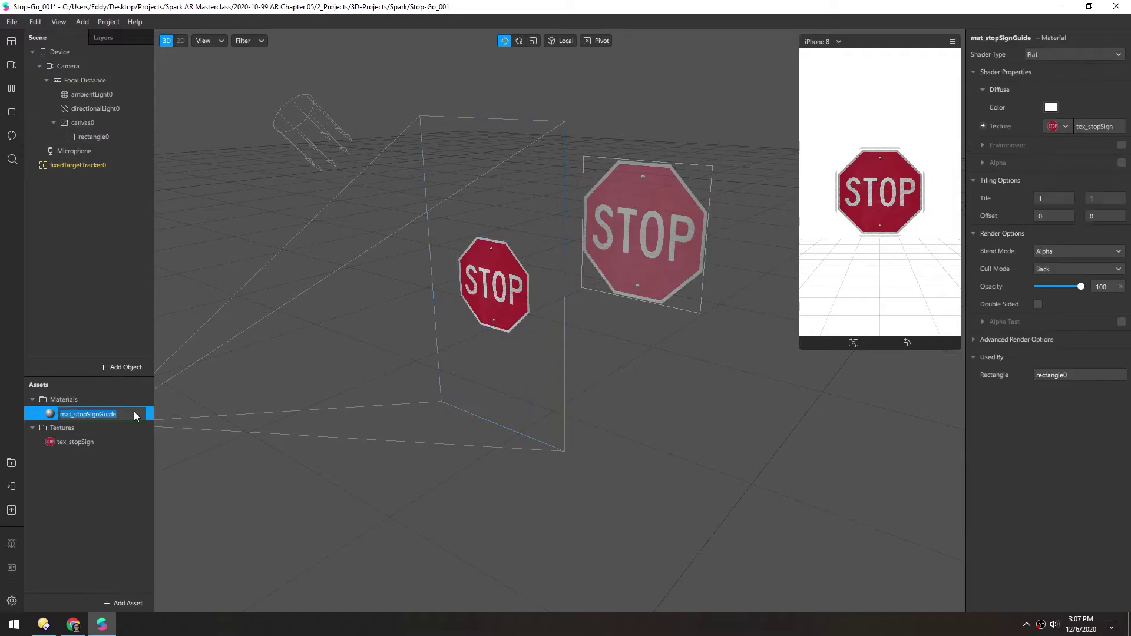
click(1120, 322)
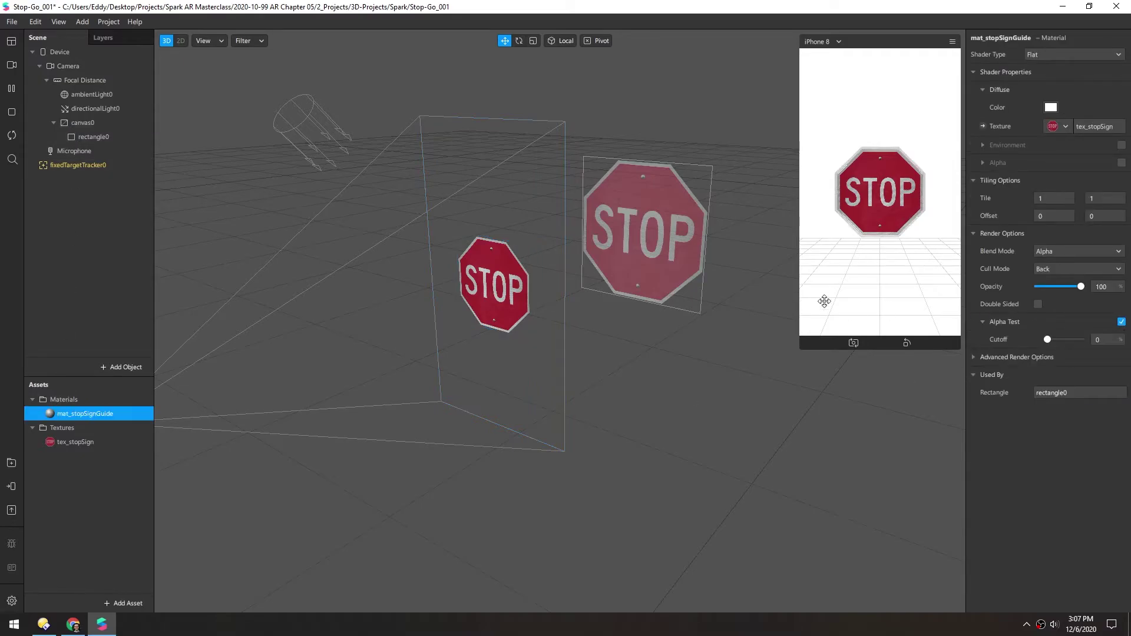
click(492, 256)
scroll(483, 224, up, 3)
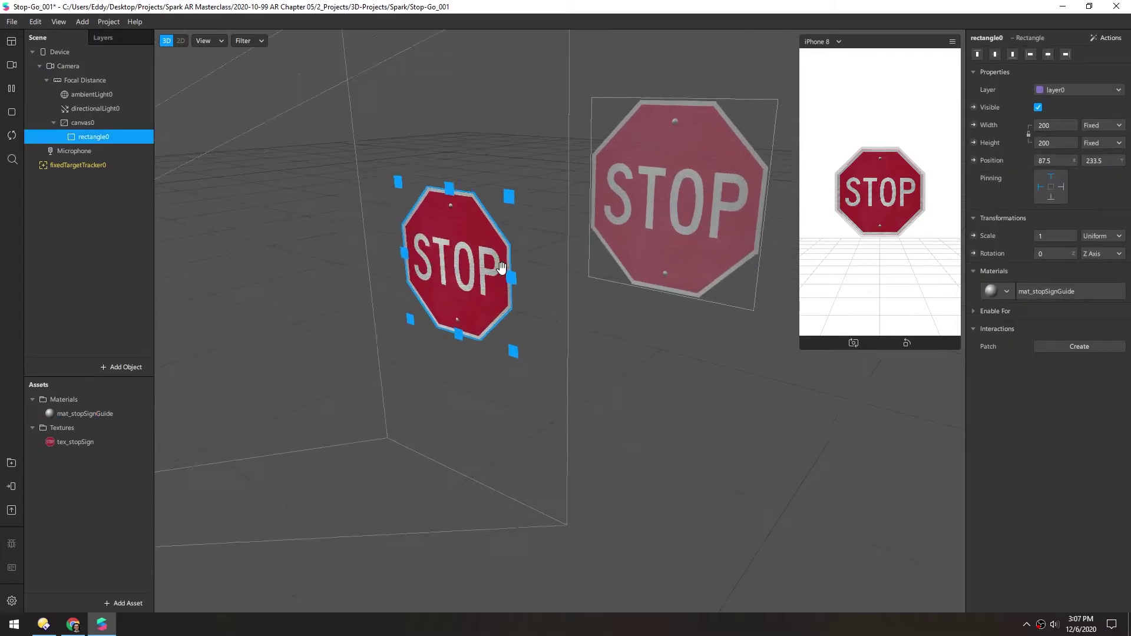
middle_drag(381, 235, 512, 248)
Set the guide material's opacity to 50.
click(1045, 290)
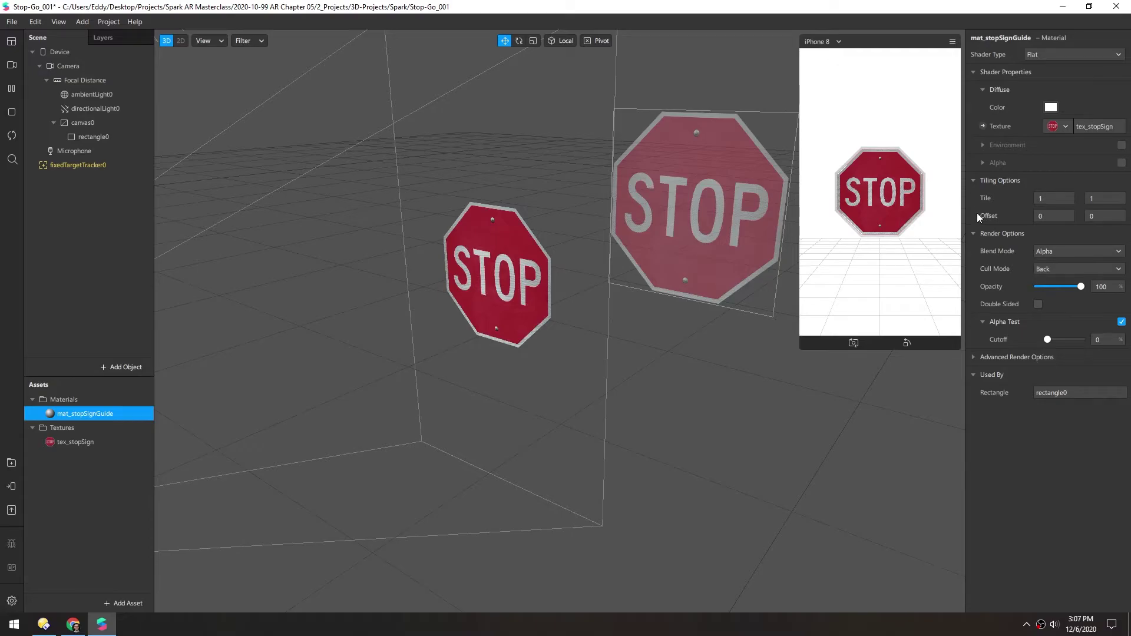
drag(1082, 291, 1055, 289)
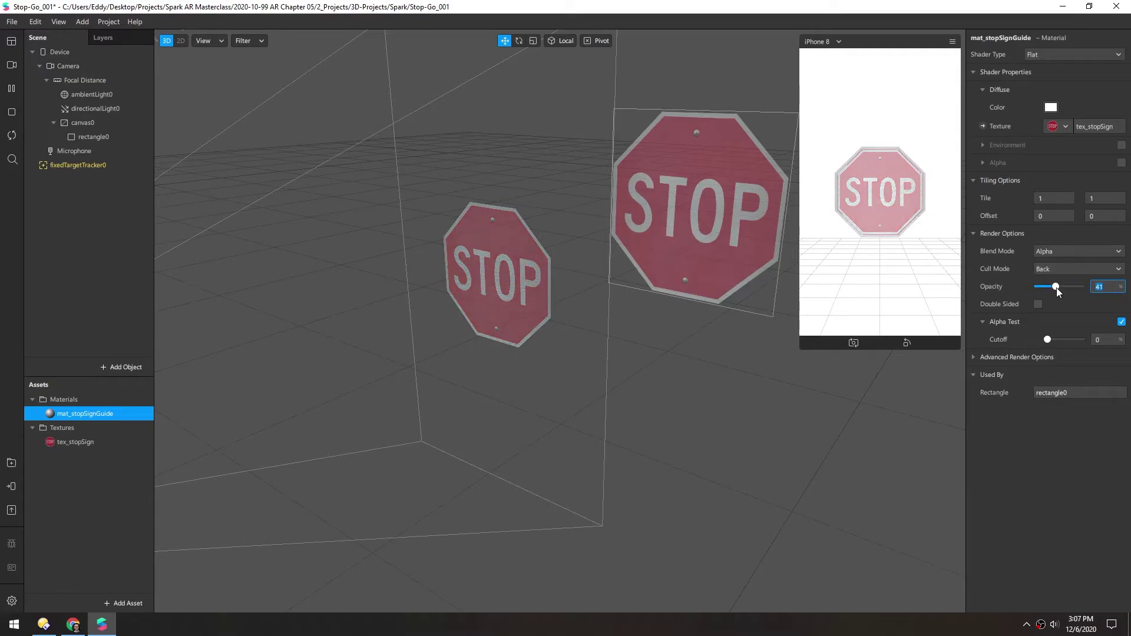
text(50)
key(Return)
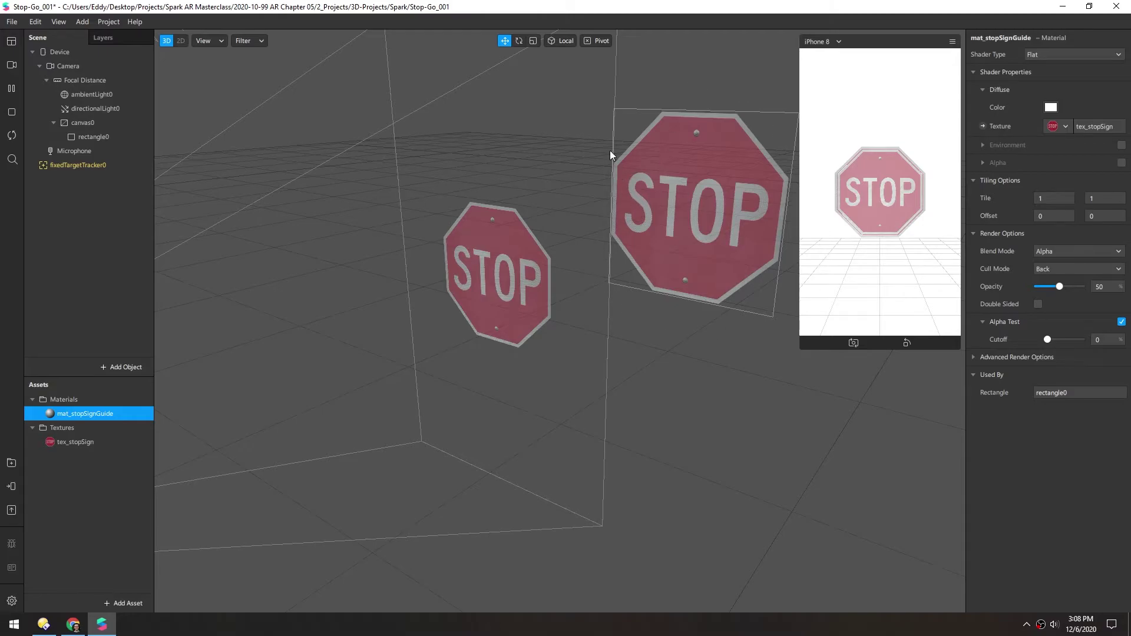
Select fixedTargetTracker0 and show the Patch Editor.
click(43, 165)
click(11, 43)
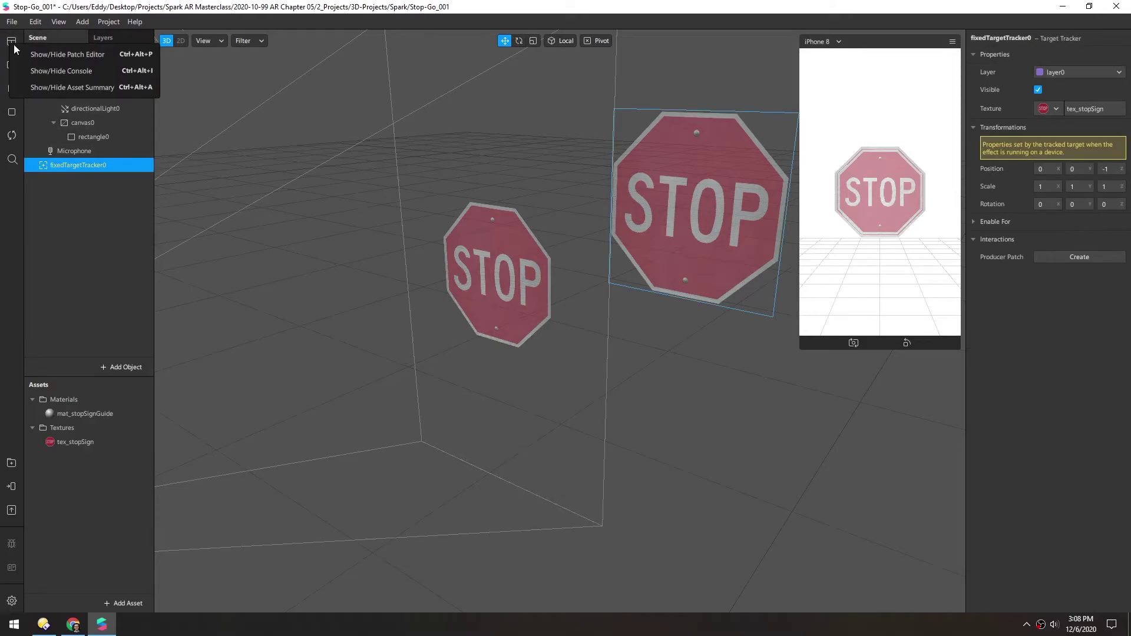
click(69, 54)
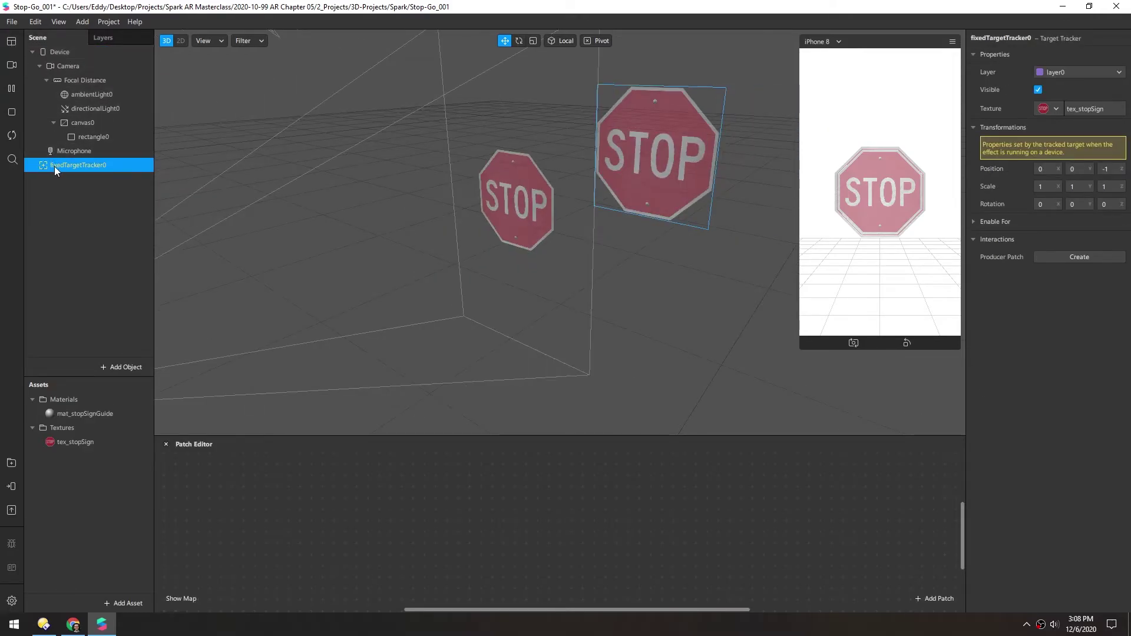
Add the fixedTargetTracker0 patches to the graph and arrange them in a taller editor.
drag(297, 462, 321, 518)
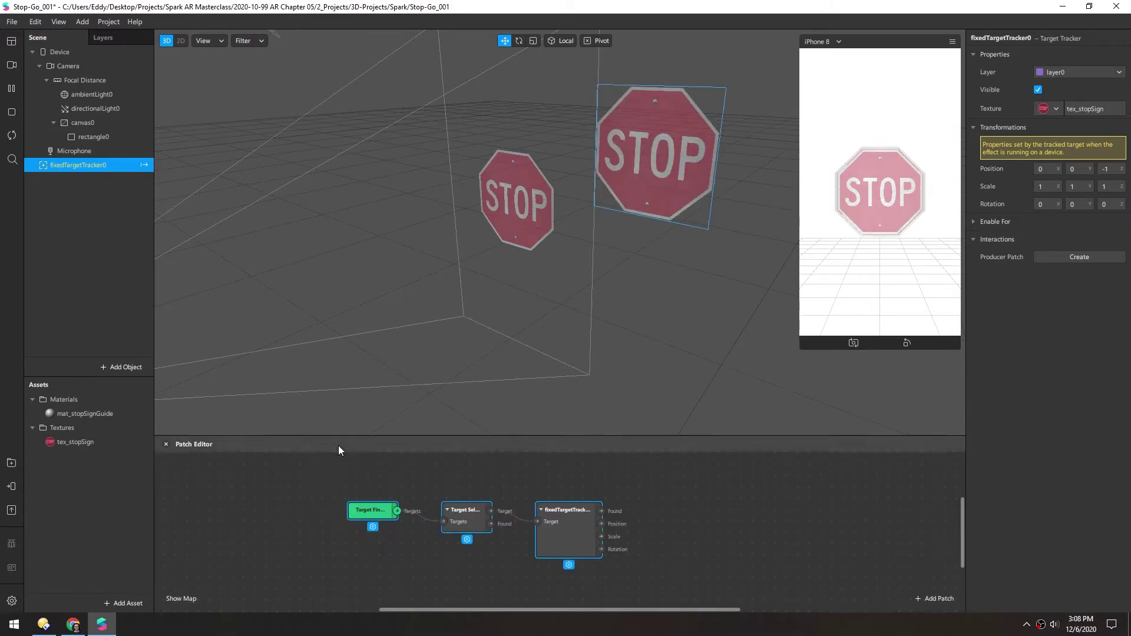
drag(338, 438, 331, 341)
drag(390, 489, 290, 507)
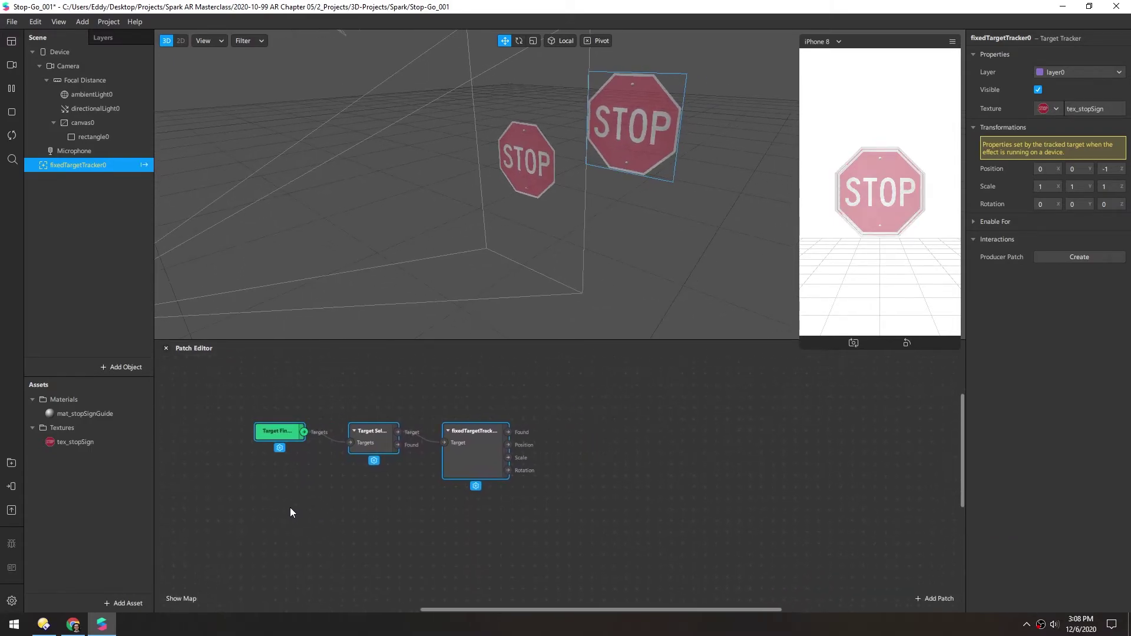
click(396, 446)
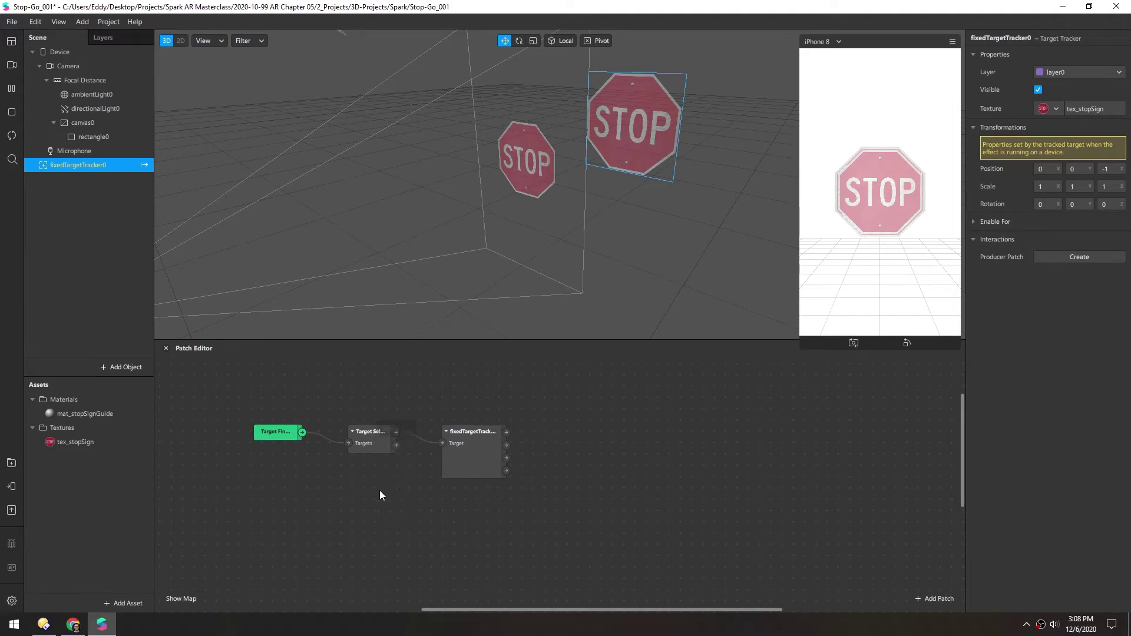
drag(459, 457, 457, 418)
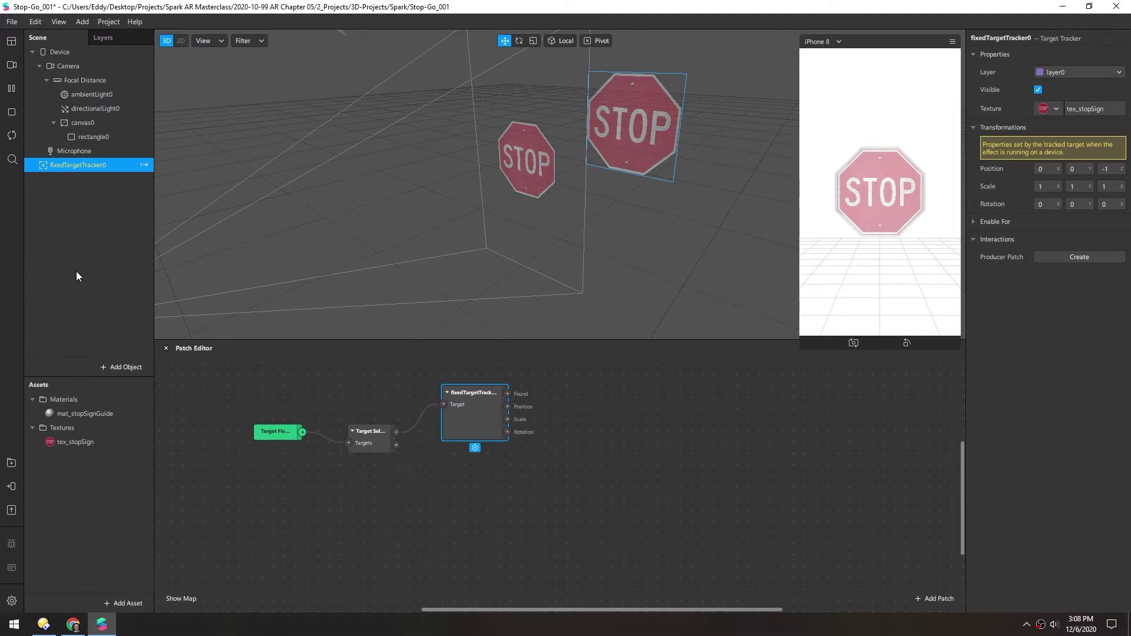
Rename rectangle0 to stopSignGuide.
double_click(89, 136)
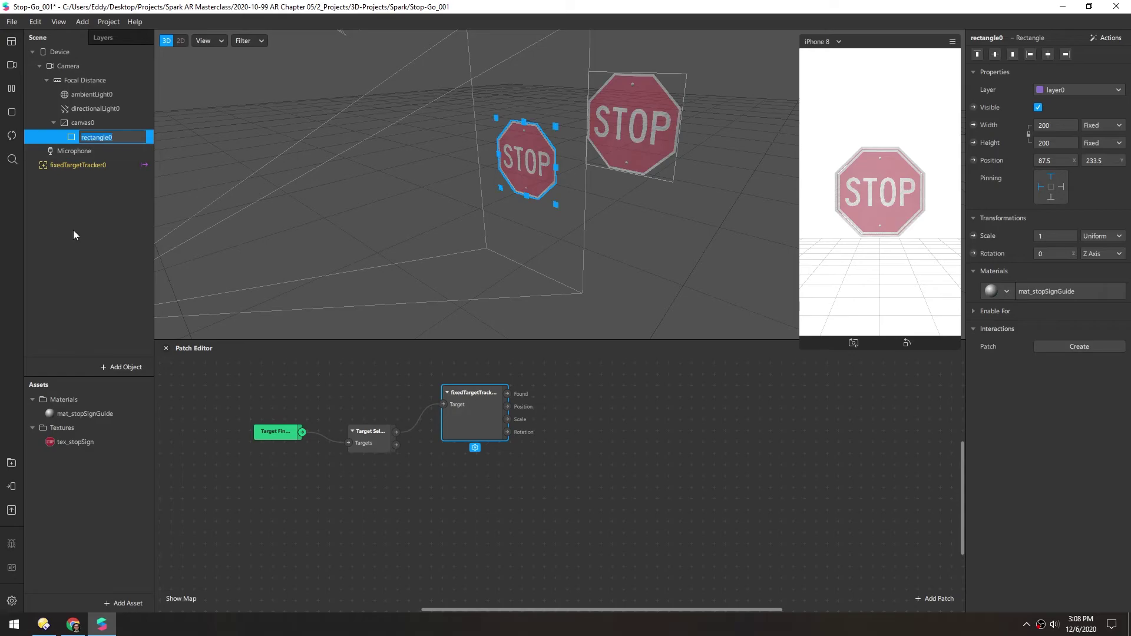
text(stopSignGuide)
key(Return)
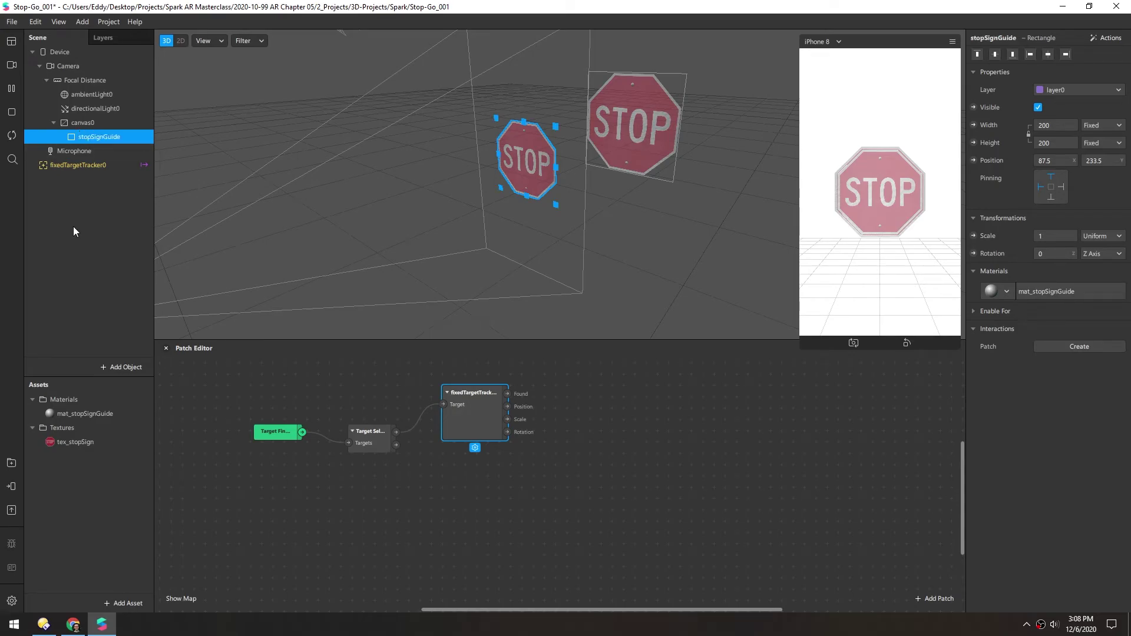
Rename canvas0 to guideCanvas.
double_click(76, 122)
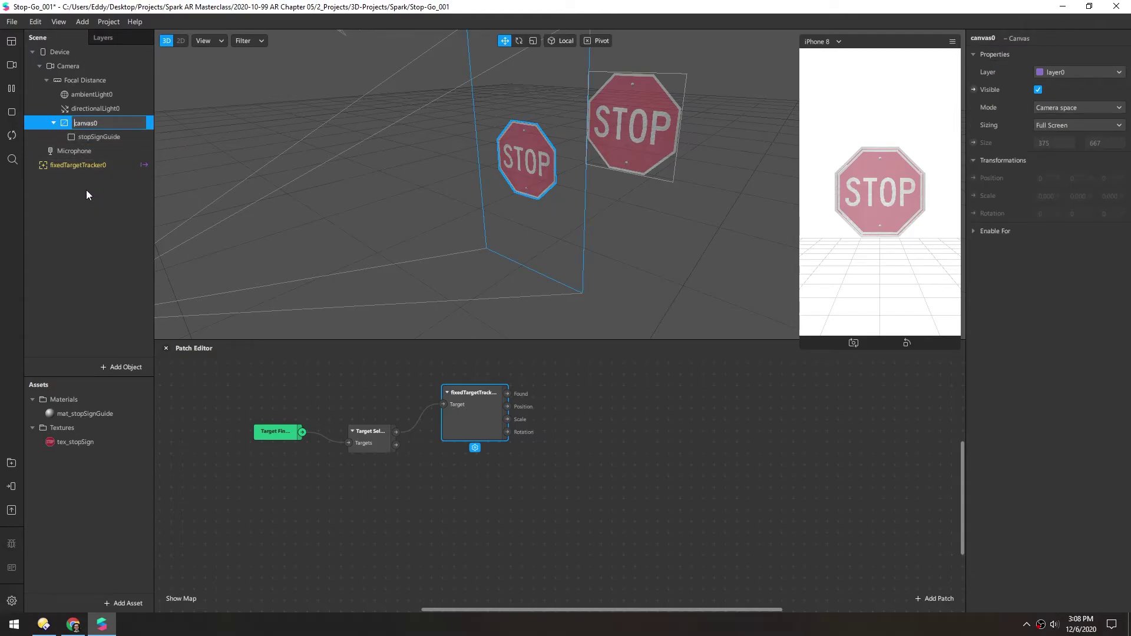
text(guideC)
key(End)
key(BackSpace)
key(Return)
Create a Visible patch for stopSignGuide and place it near the other patches.
click(69, 137)
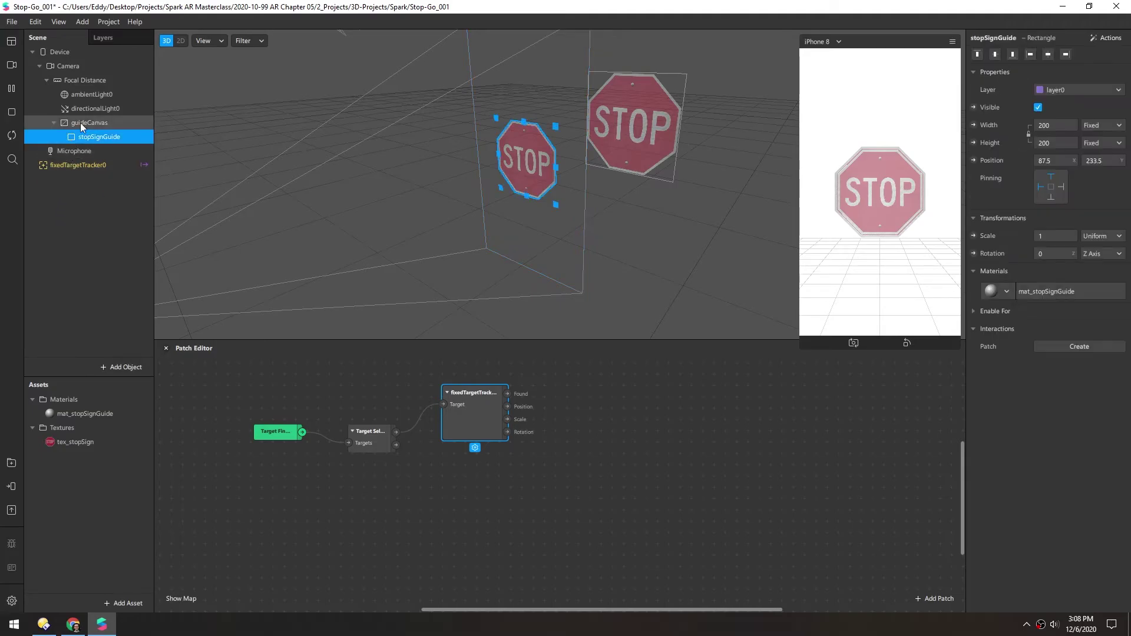
click(973, 108)
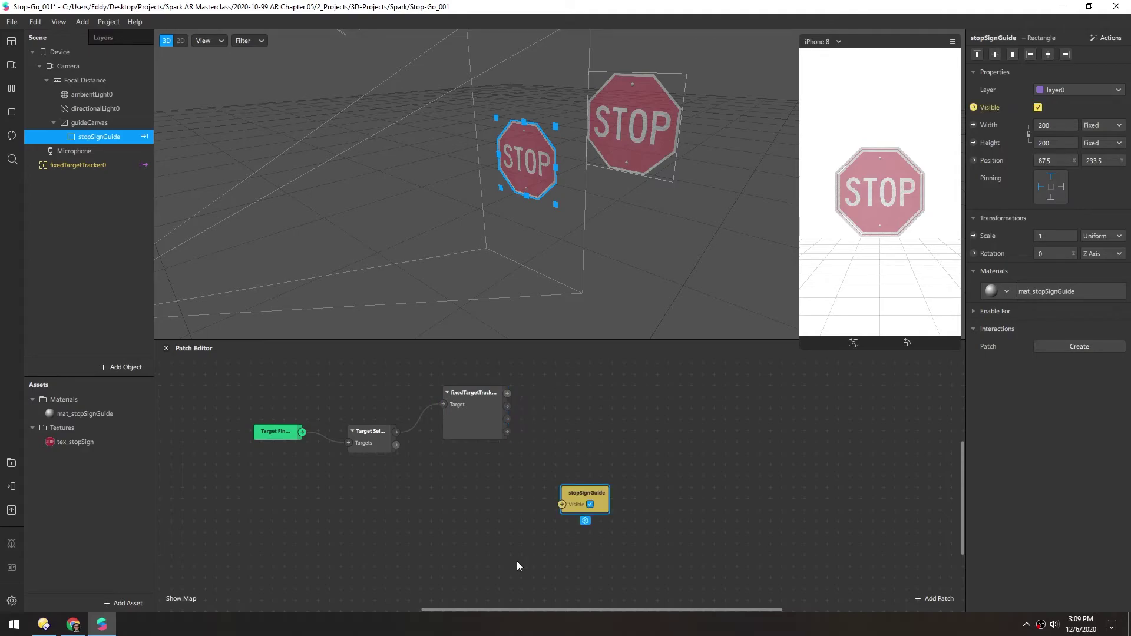
drag(570, 492, 530, 485)
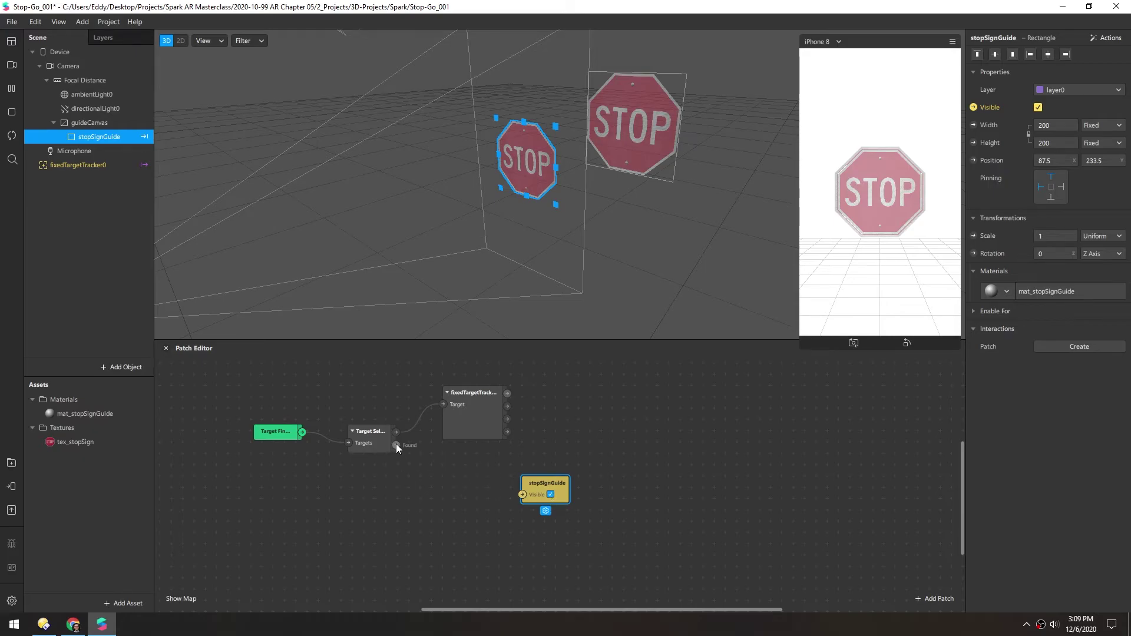
Route Target Selection's Found through a Not patch into stopSignGuide's Visible, and tidy the layout.
drag(396, 444, 521, 493)
text(not)
key(Return)
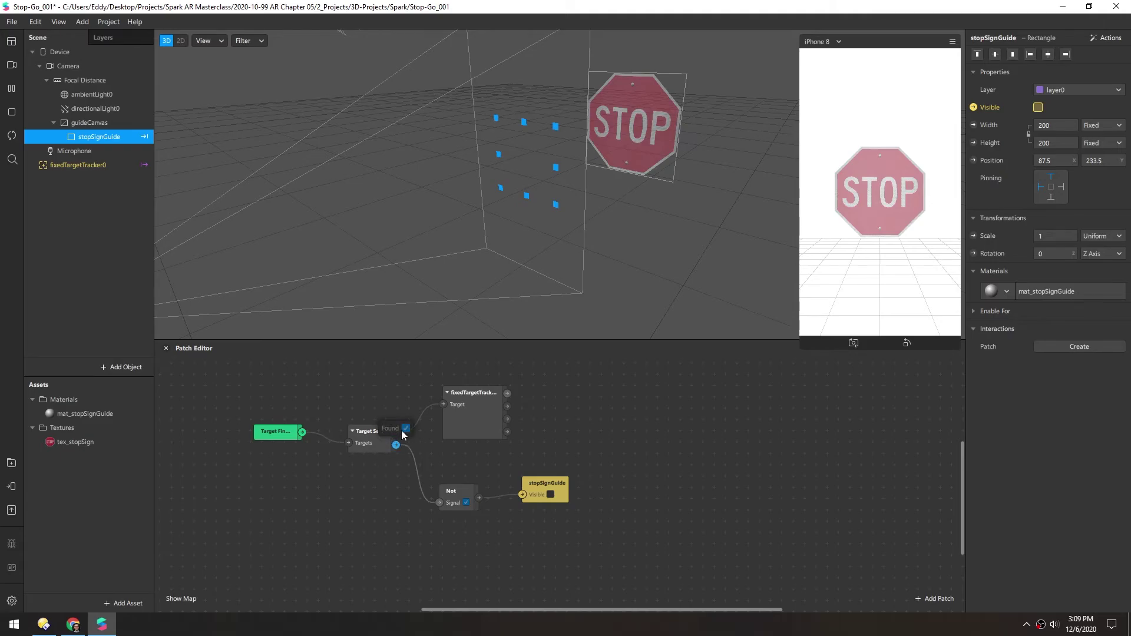
drag(448, 493, 454, 460)
drag(544, 483, 533, 461)
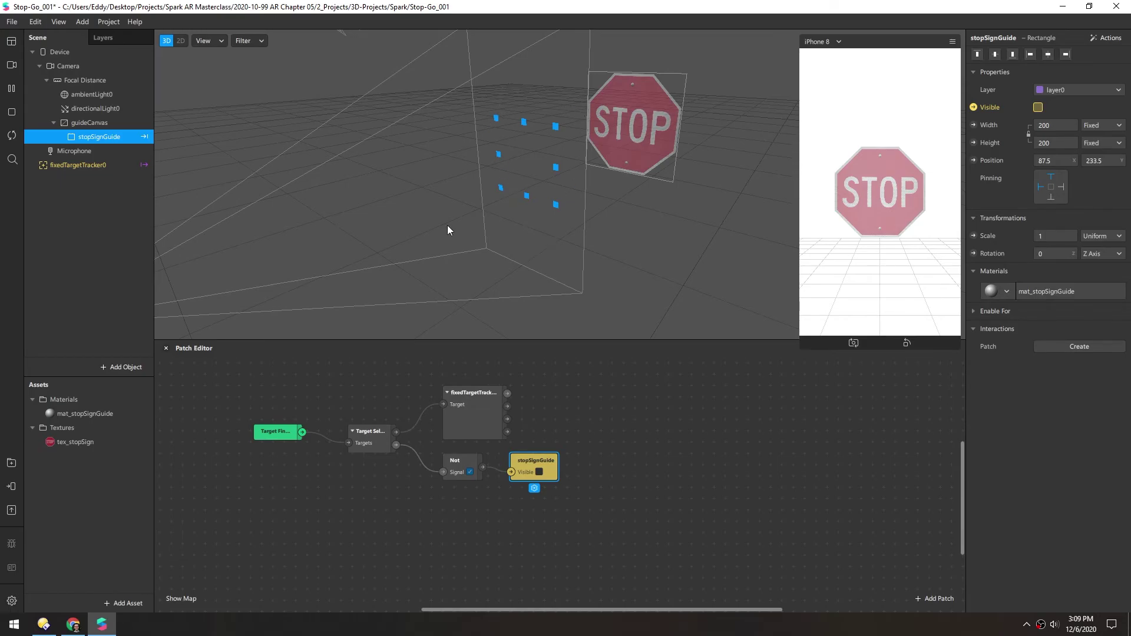
Add a new plane0 as a child of fixedTargetTracker0.
click(56, 167)
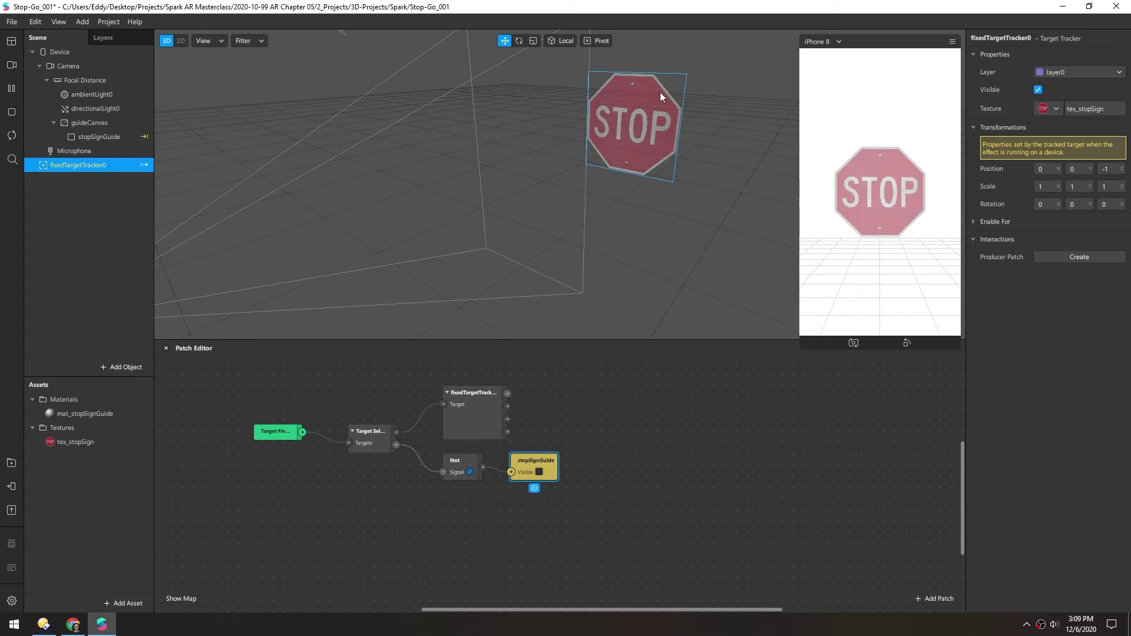
right_click(83, 165)
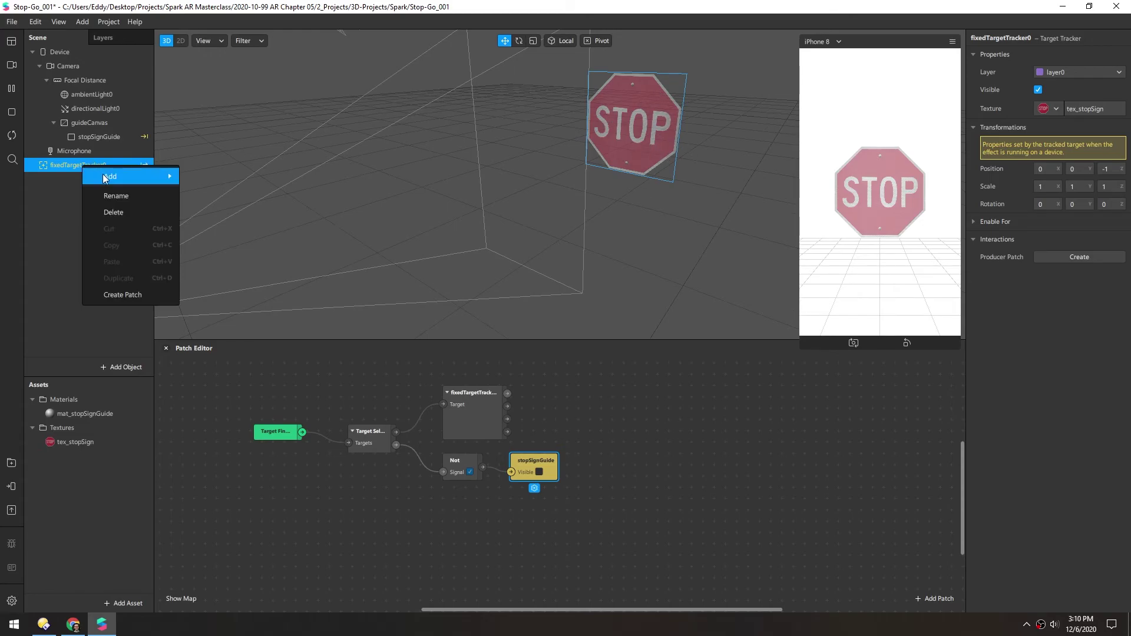
mouse_move(104, 176)
click(217, 246)
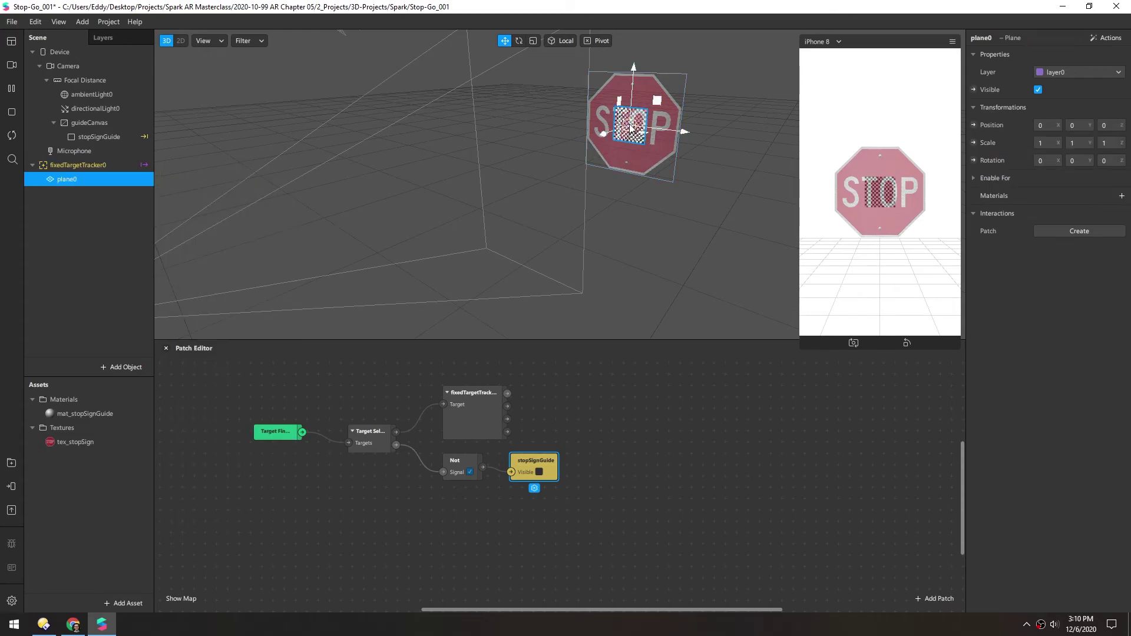
scroll(642, 116, up, 3)
scroll(589, 153, up, 5)
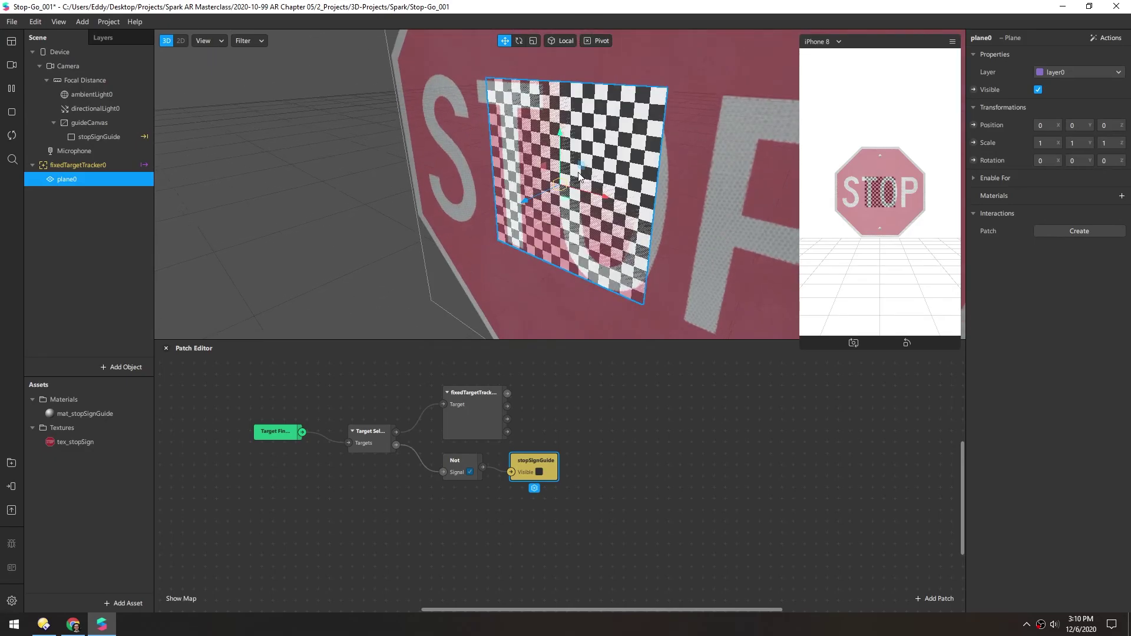
scroll(521, 207, down, 2)
Nudge plane0 to Z 0.014 so it sits on the stop sign, then save the project.
drag(522, 207, 535, 165)
right_drag(535, 165, 707, 147)
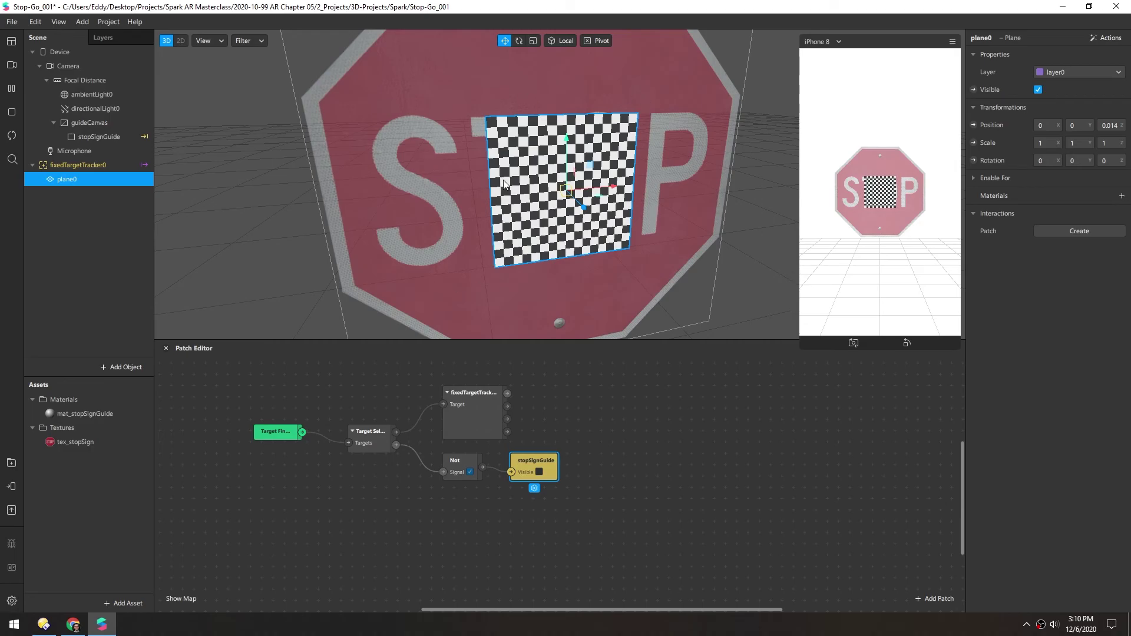
key(ctrl+s)
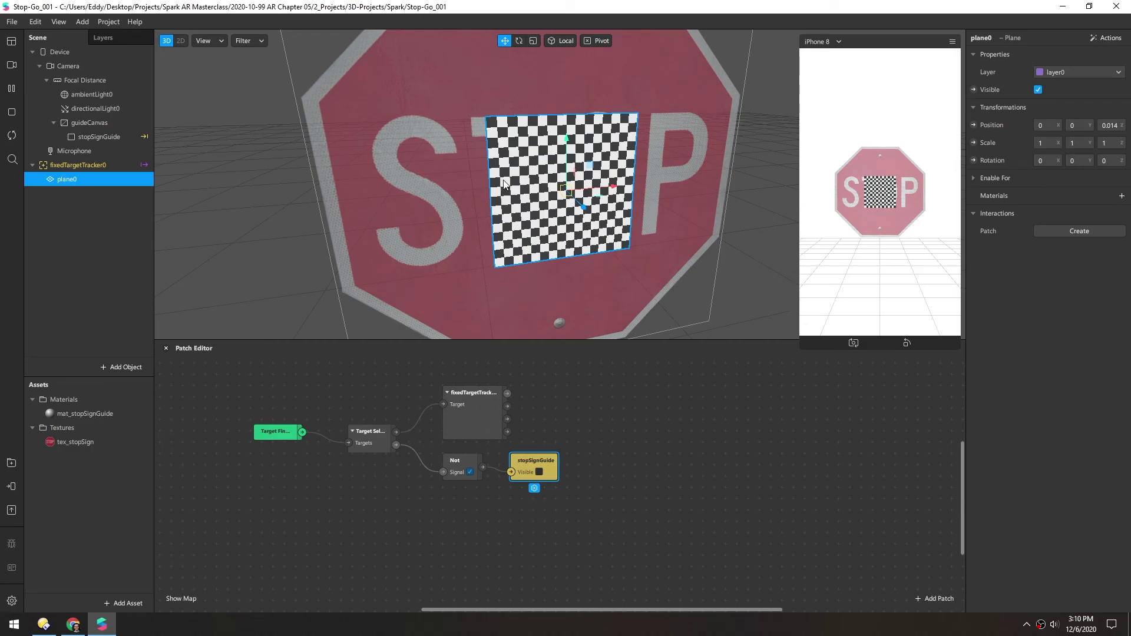
Send the Stop-Go_001 effect to Instagram Camera through Test on device.
click(11, 488)
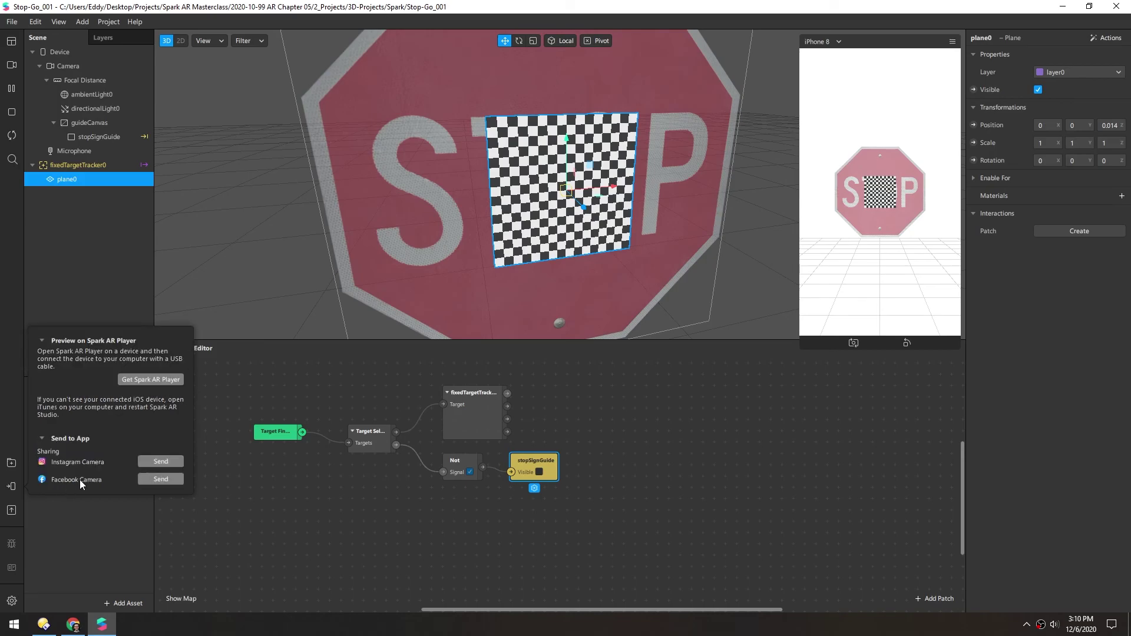
click(149, 460)
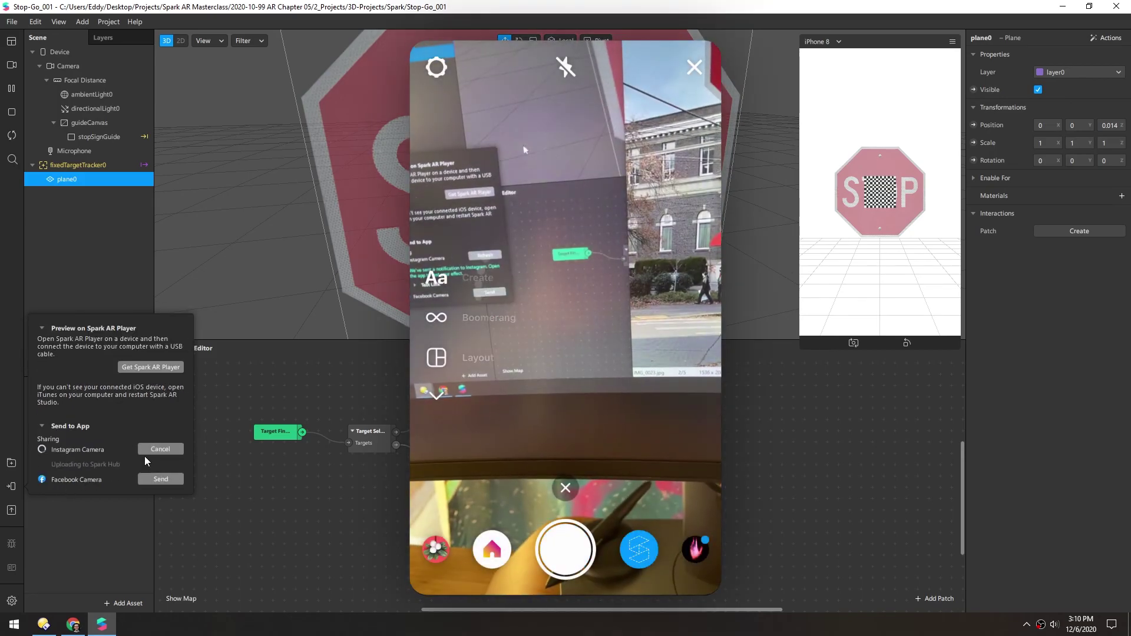